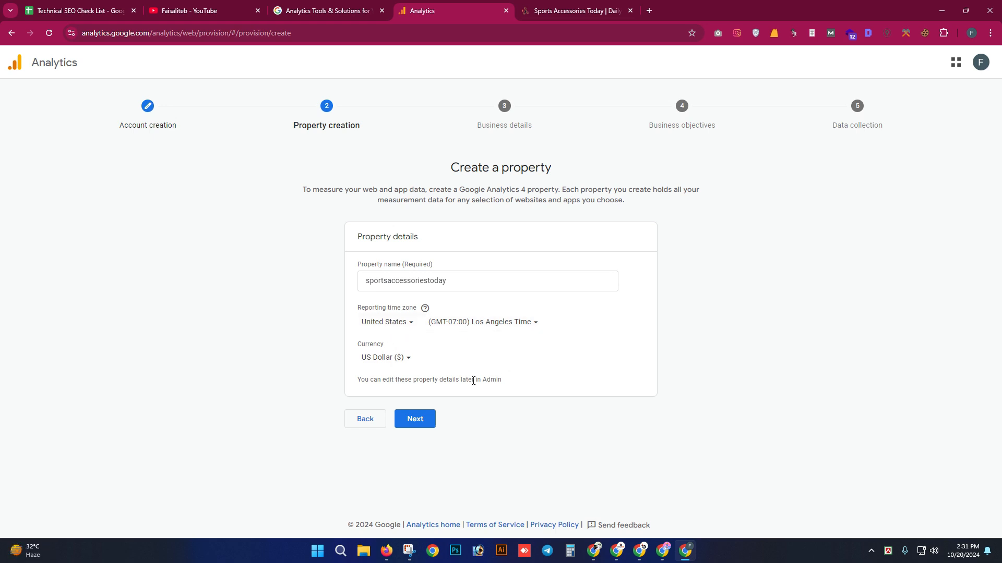
- Accept the property details and describe the business with the Sports industry category and the Small size of 1 to 10 employees
{"action": "left_click", "coordinate": [412, 422]}
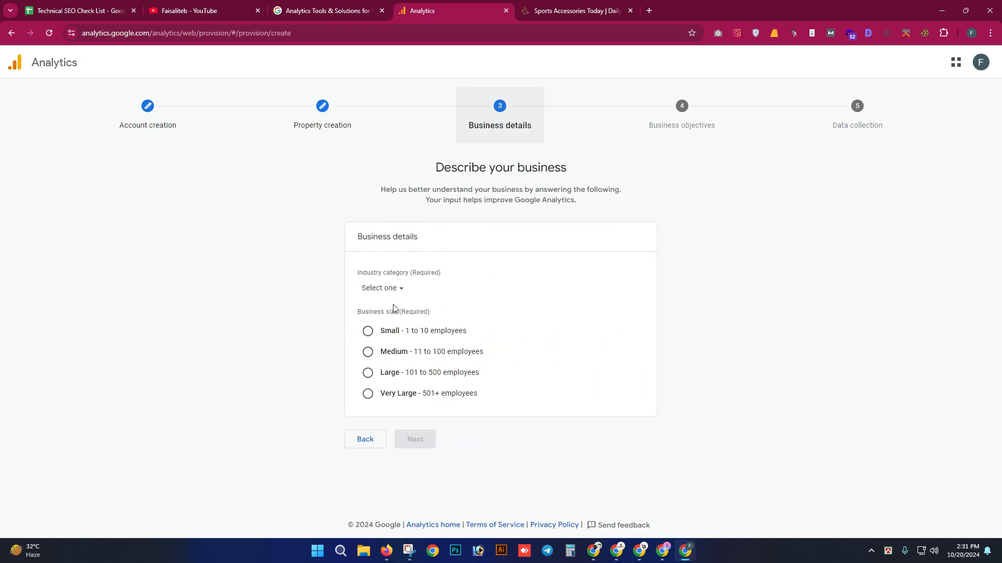
{"action": "left_click", "coordinate": [400, 293]}
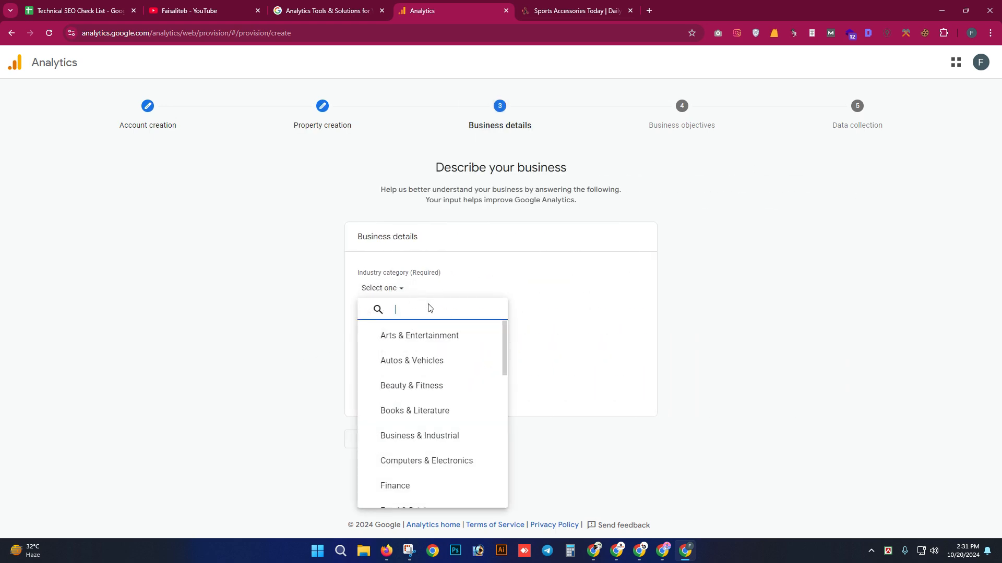
{"action": "scroll", "coordinate": [436, 386], "scroll_direction": "down", "scroll_amount": 8}
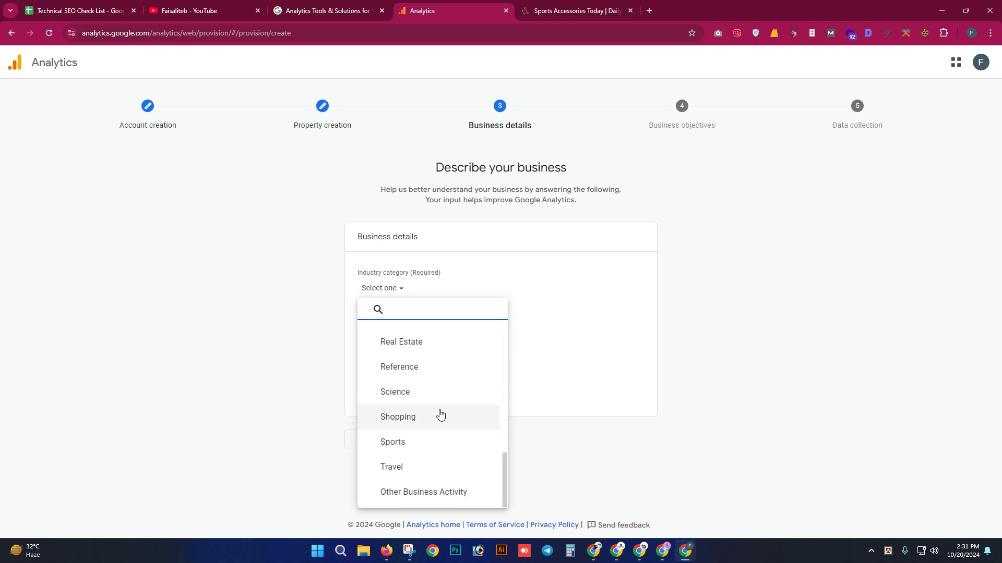
{"action": "left_click", "coordinate": [423, 444]}
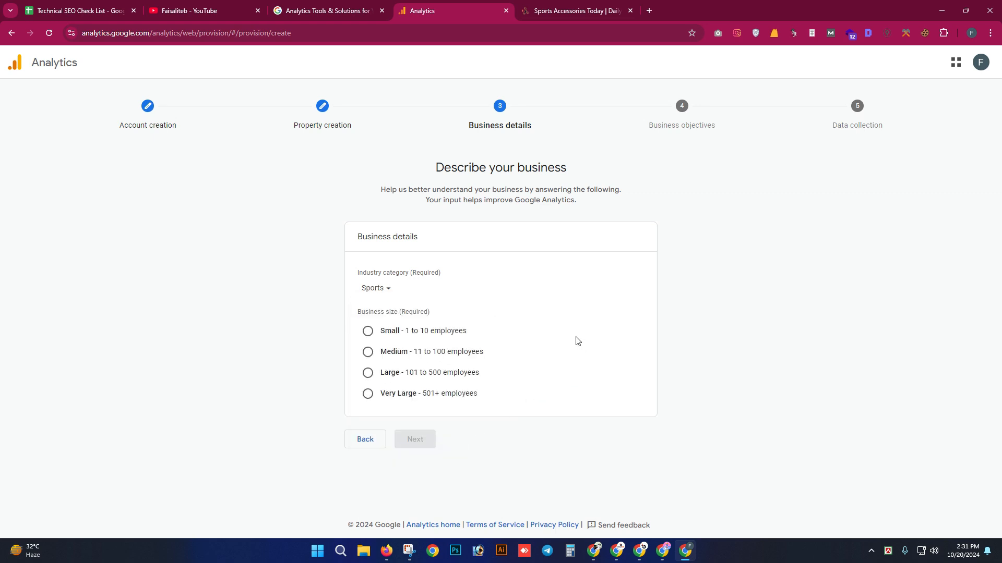
{"action": "left_click", "coordinate": [371, 332]}
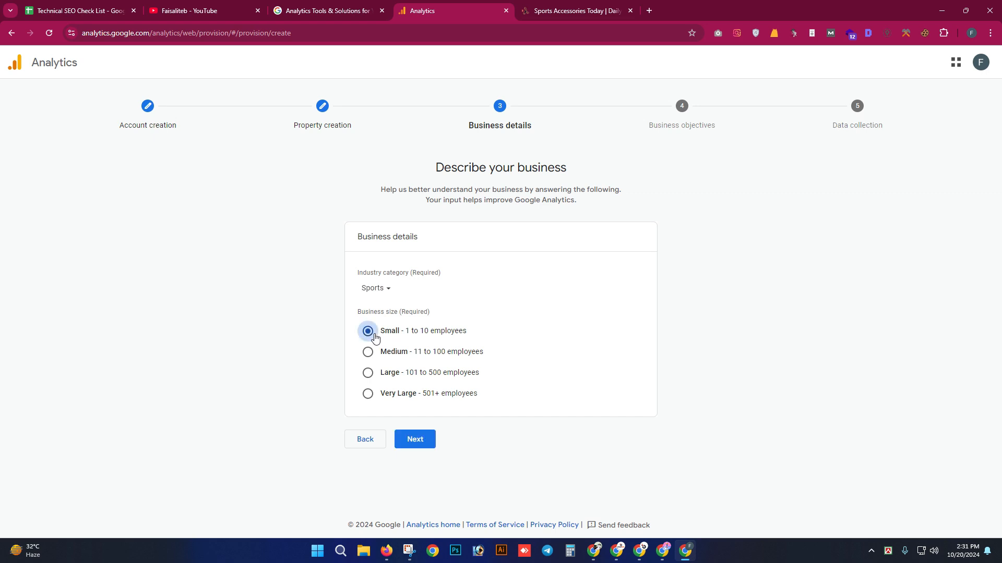
{"action": "left_click", "coordinate": [383, 300]}
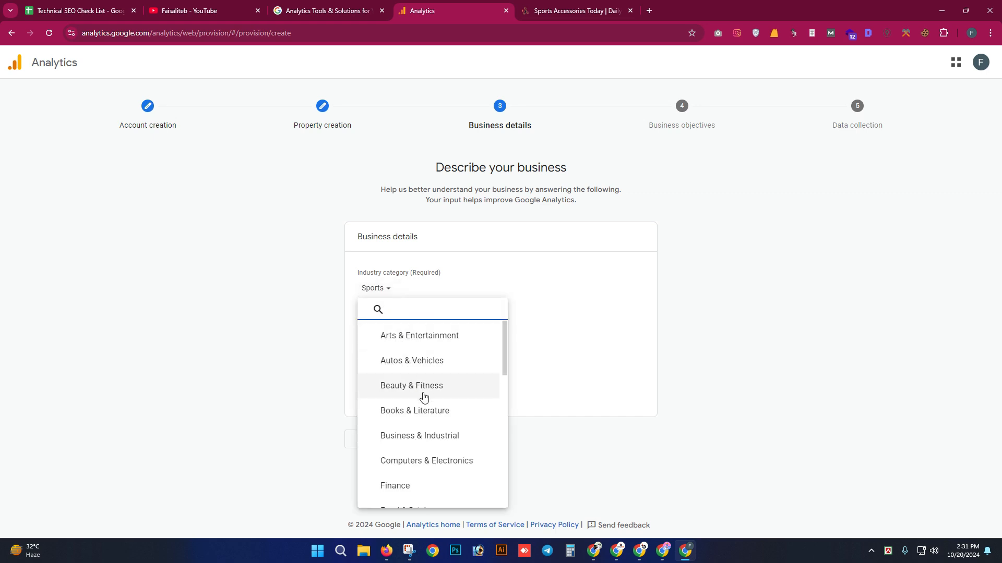
{"action": "scroll", "coordinate": [426, 397], "scroll_direction": "down", "scroll_amount": 9}
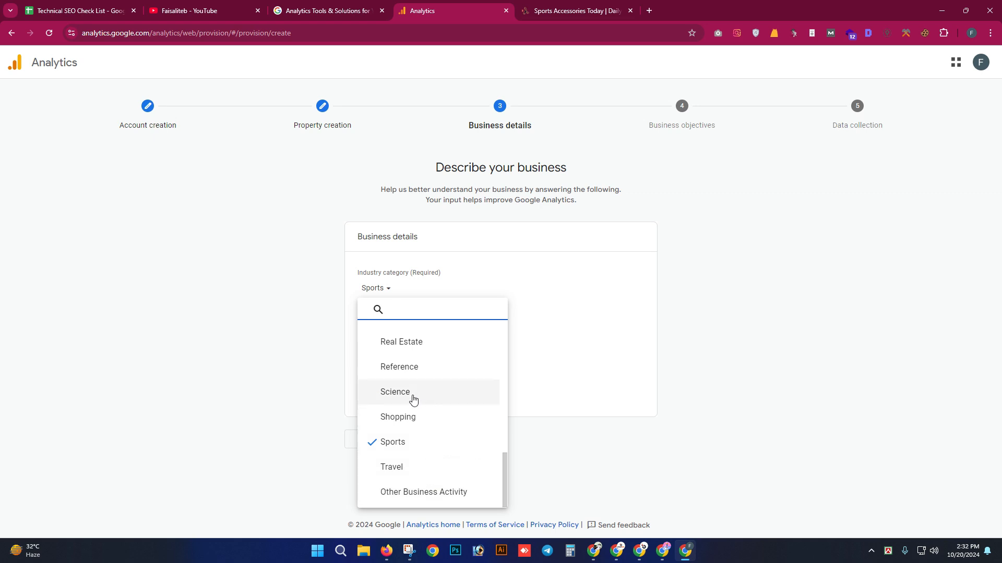
{"action": "left_click", "coordinate": [307, 361]}
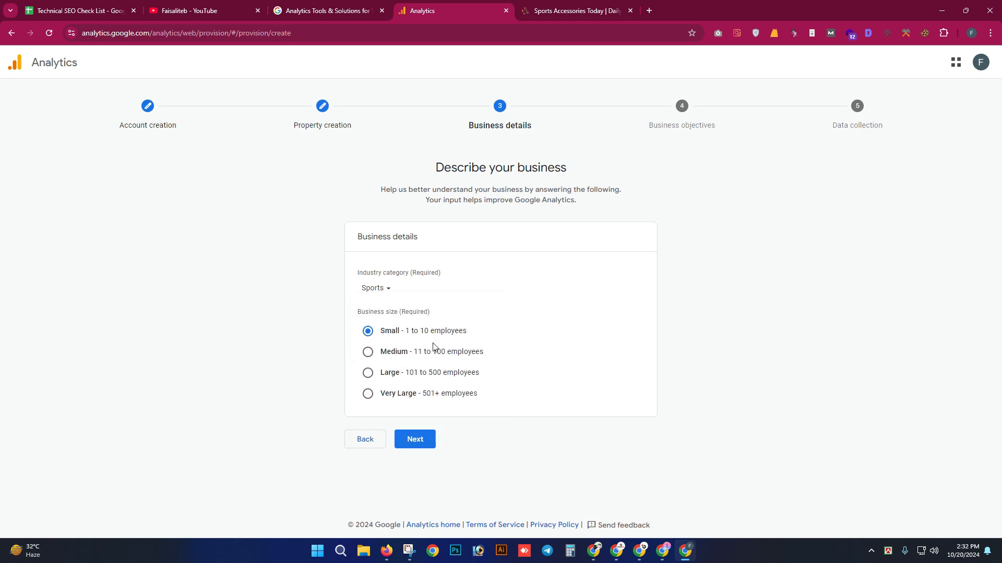
- Submit the business details, choose only Traffic as the business objective, and request creation of the account
{"action": "left_click", "coordinate": [424, 439]}
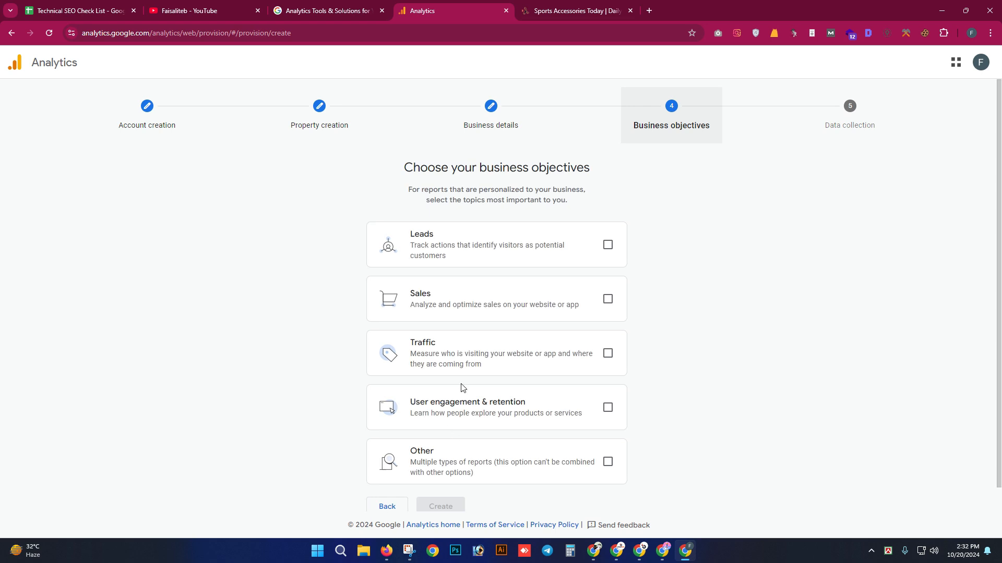
{"action": "scroll", "coordinate": [557, 308], "scroll_direction": "down", "scroll_amount": 1}
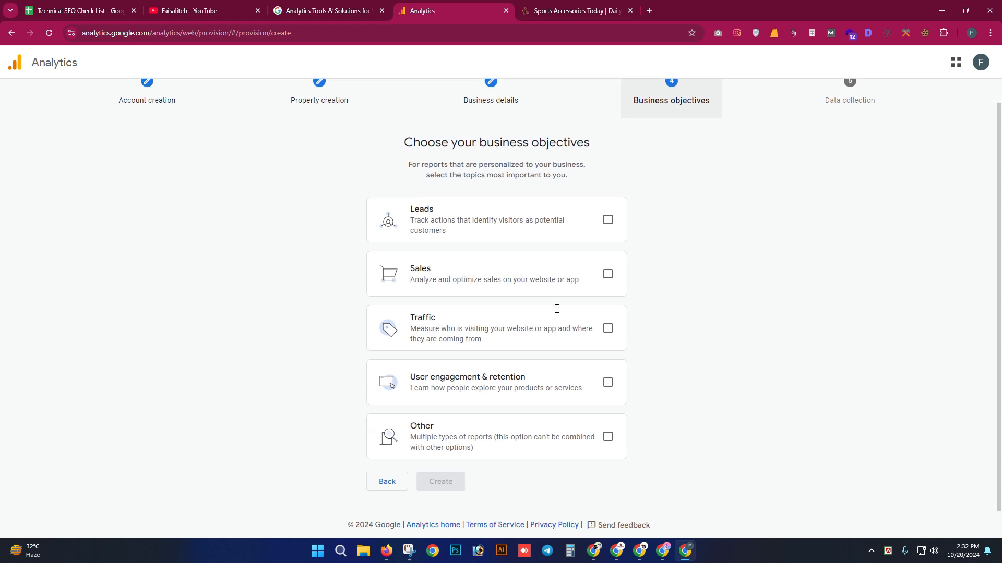
{"action": "left_click", "coordinate": [608, 328]}
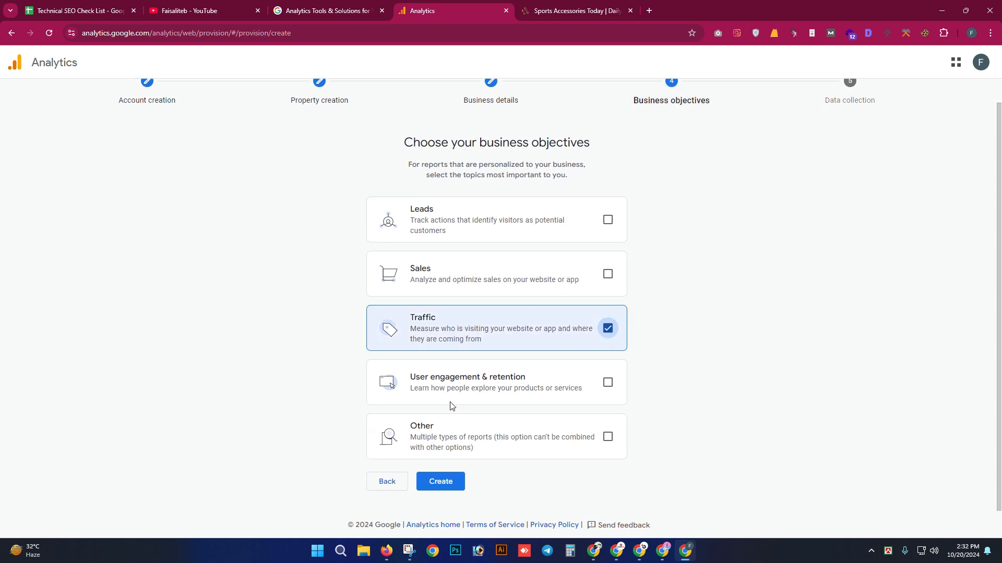
{"action": "scroll", "coordinate": [510, 298], "scroll_direction": "up", "scroll_amount": 1}
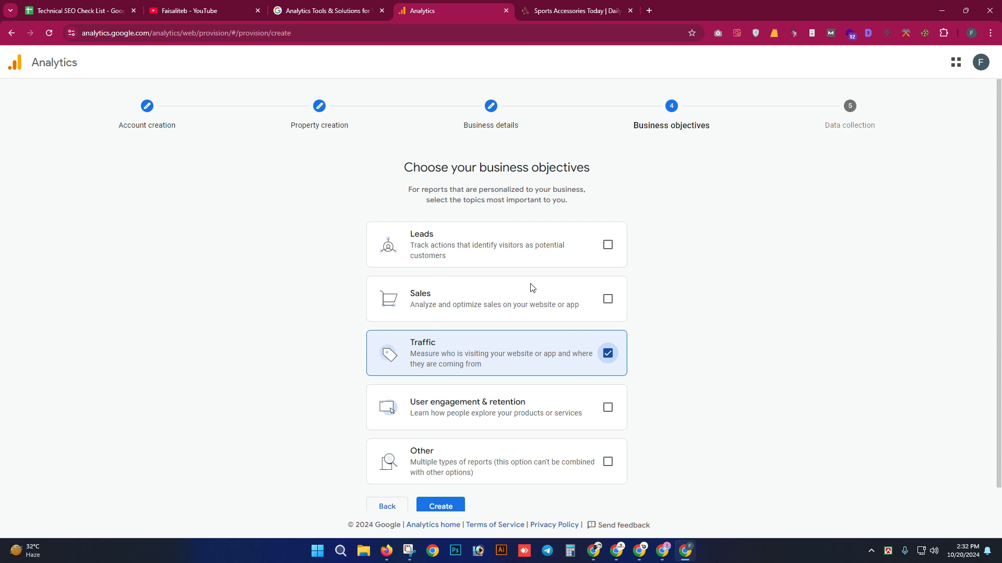
{"action": "scroll", "coordinate": [532, 288], "scroll_direction": "down", "scroll_amount": 1}
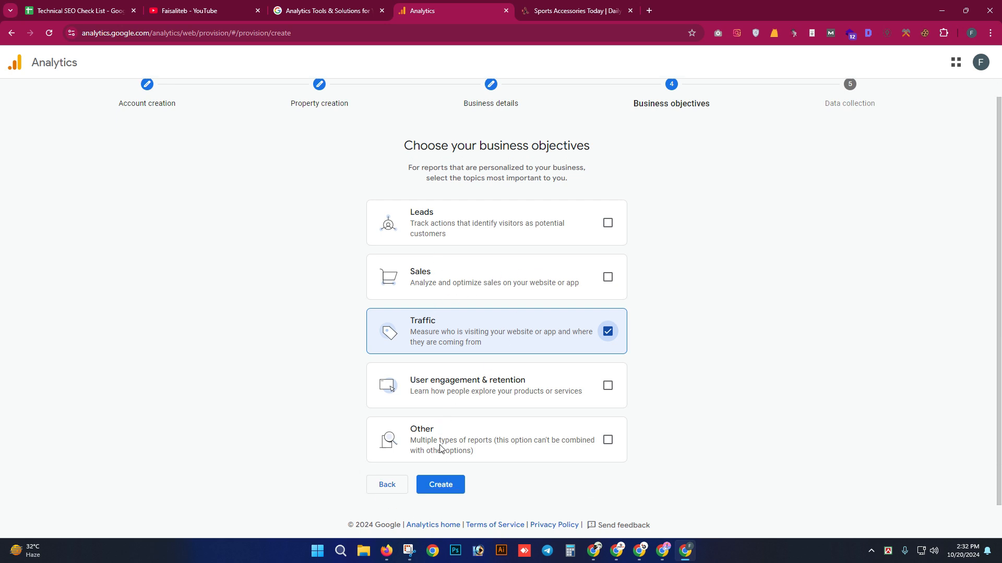
{"action": "left_click", "coordinate": [607, 223]}
{"action": "left_click", "coordinate": [607, 223]}
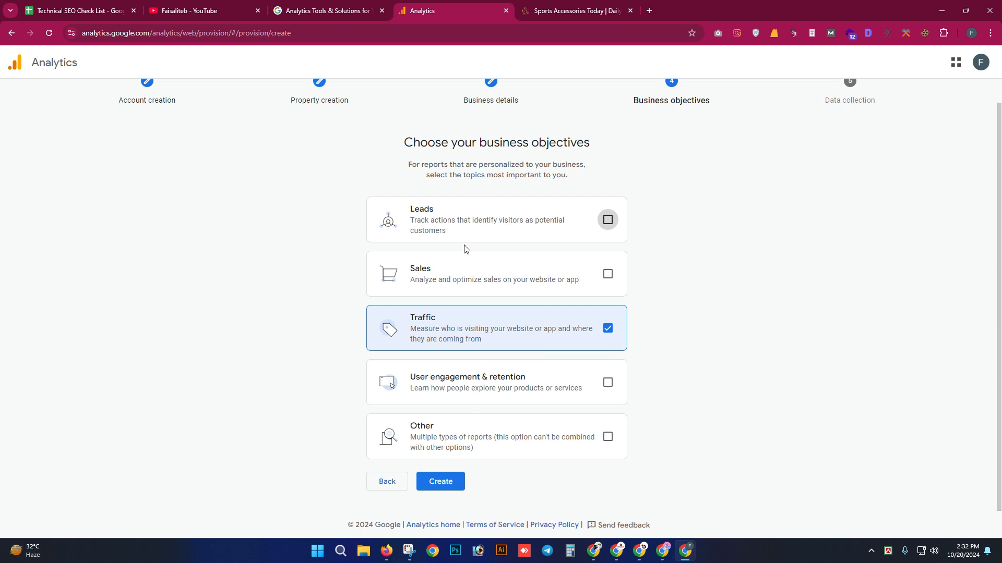
{"action": "left_click", "coordinate": [442, 485]}
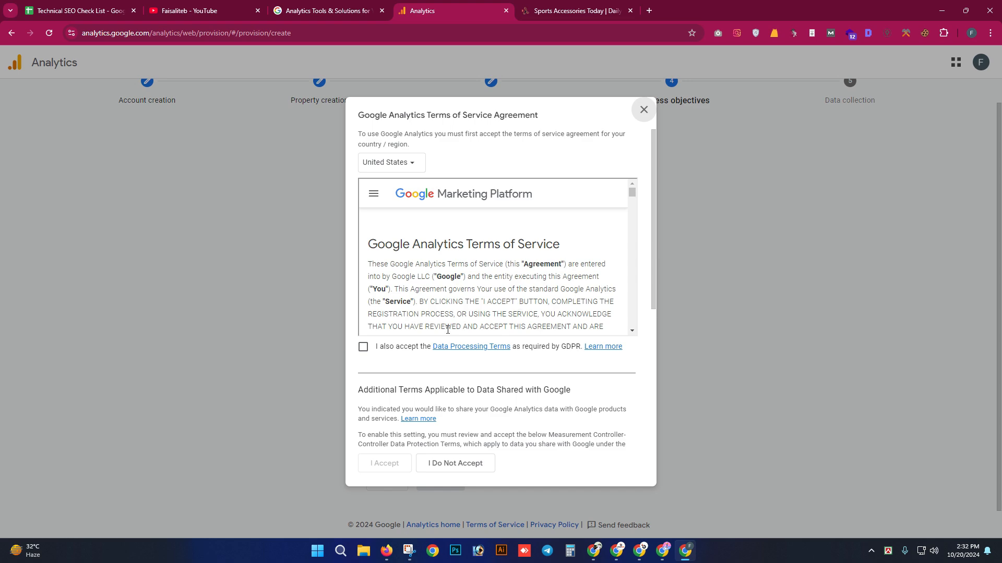
- Review the Google Analytics Terms of Service for the United States and accept the GDPR Data Processing Terms
{"action": "scroll", "coordinate": [424, 293], "scroll_direction": "down", "scroll_amount": 15}
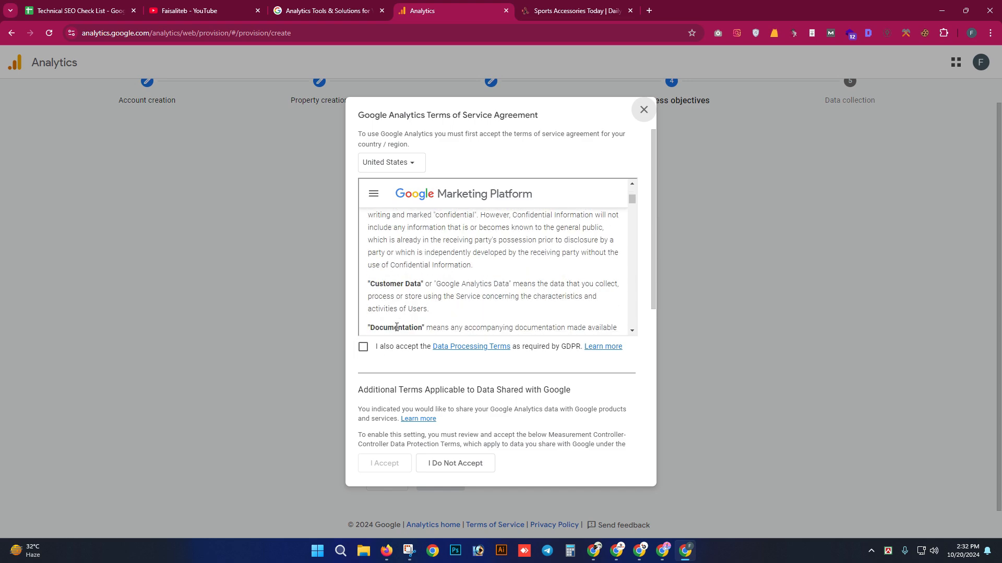
{"action": "scroll", "coordinate": [423, 293], "scroll_direction": "down", "scroll_amount": 10}
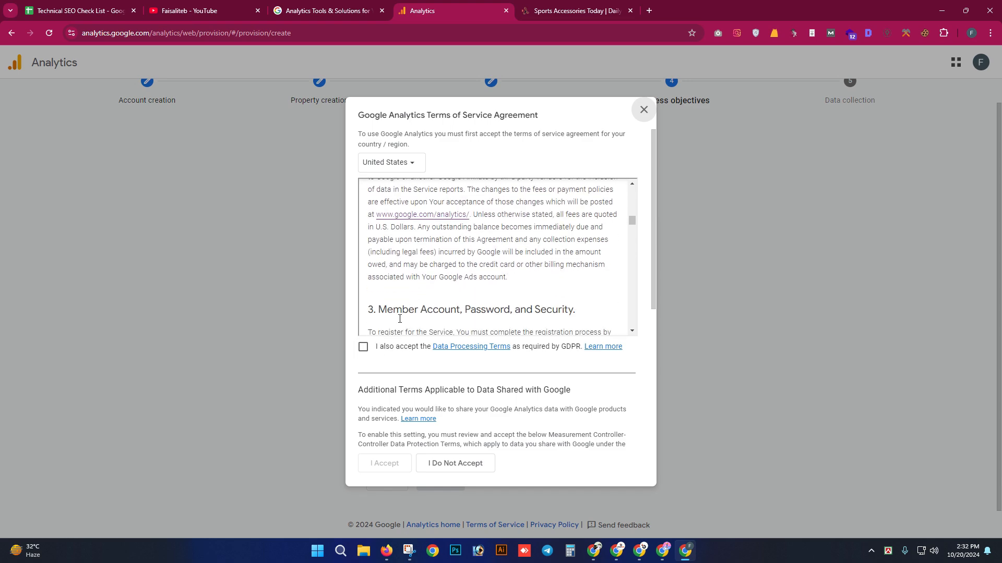
{"action": "left_click", "coordinate": [363, 347]}
- Accept the Measurement Controller-Controller Data Protection Terms for shared data and agree to the whole Terms of Service Agreement
{"action": "scroll", "coordinate": [550, 409], "scroll_direction": "down", "scroll_amount": 3}
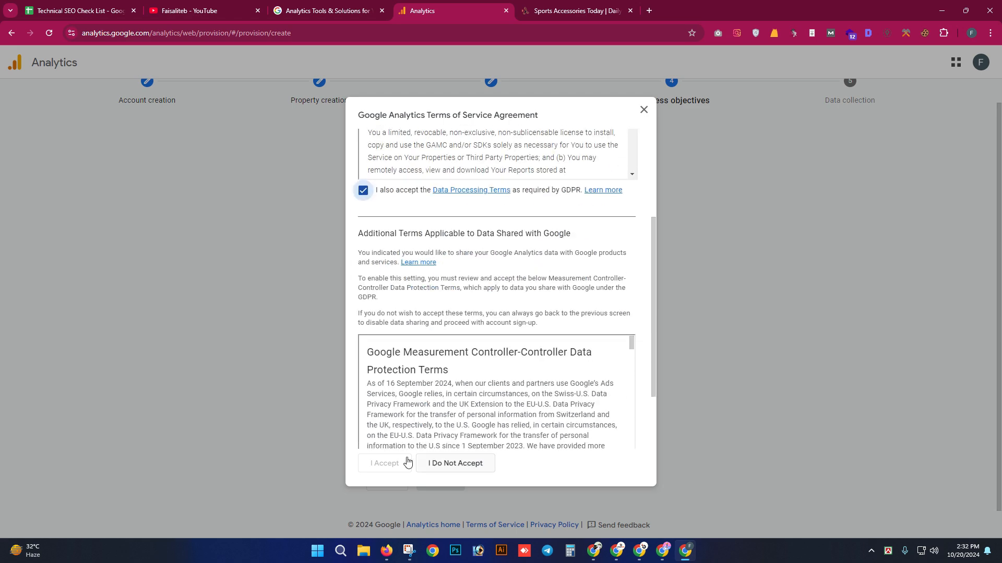
{"action": "scroll", "coordinate": [433, 399], "scroll_direction": "down", "scroll_amount": 5}
{"action": "scroll", "coordinate": [433, 400], "scroll_direction": "down", "scroll_amount": 15}
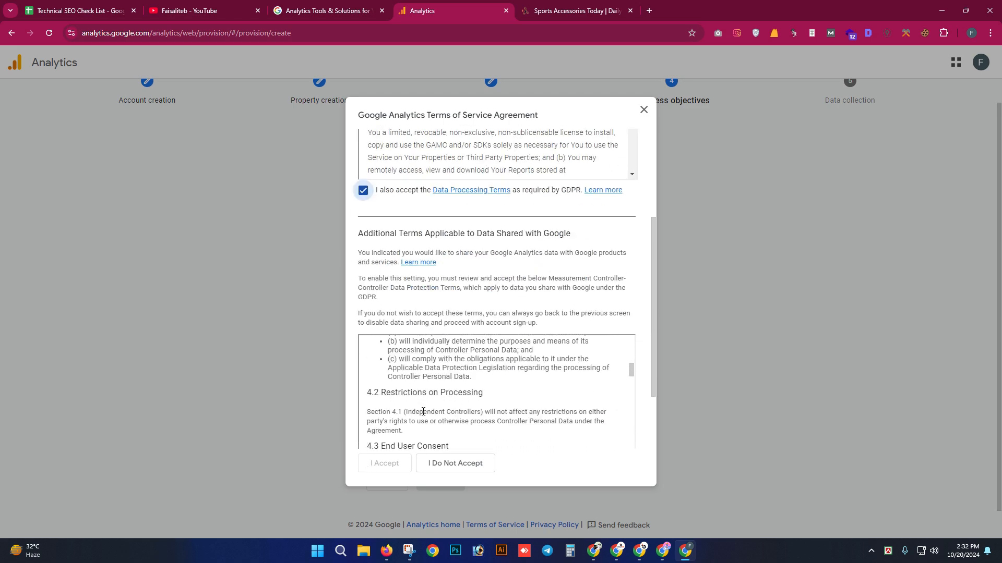
{"action": "scroll", "coordinate": [422, 412], "scroll_direction": "down", "scroll_amount": 15}
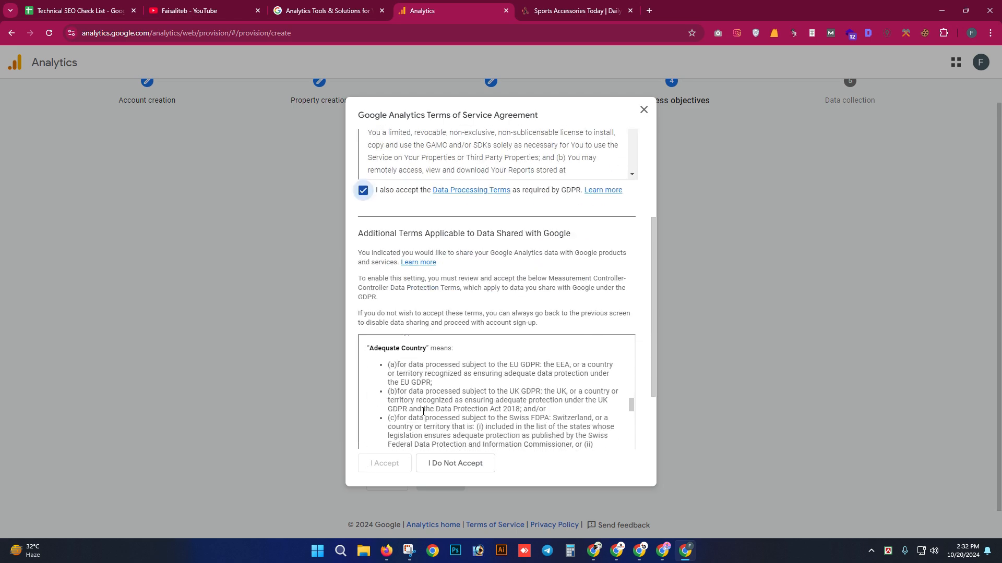
{"action": "scroll", "coordinate": [422, 413], "scroll_direction": "down", "scroll_amount": 15}
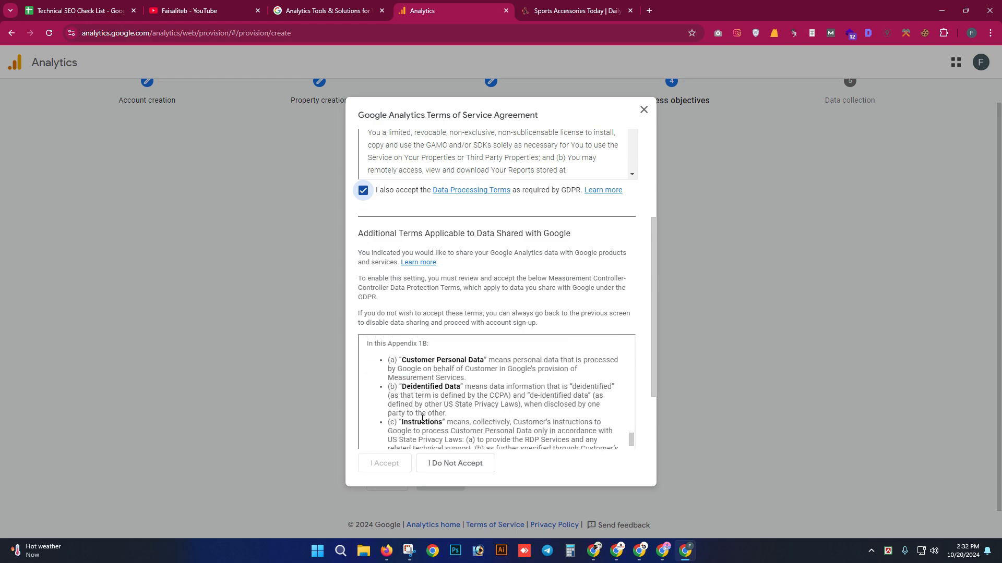
{"action": "scroll", "coordinate": [422, 420], "scroll_direction": "down", "scroll_amount": 12}
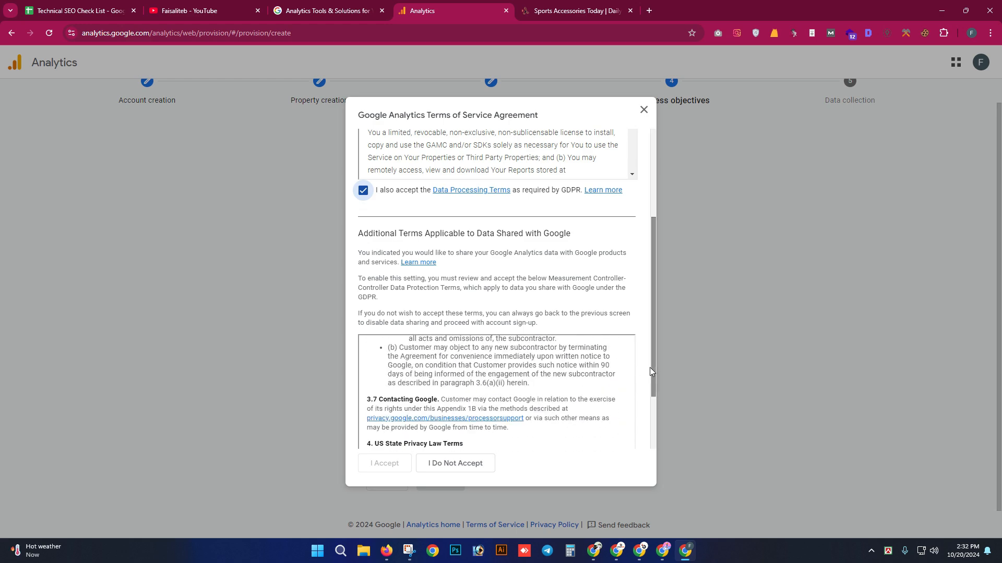
{"action": "scroll", "coordinate": [650, 368], "scroll_direction": "down", "scroll_amount": 2}
{"action": "left_click", "coordinate": [363, 428]}
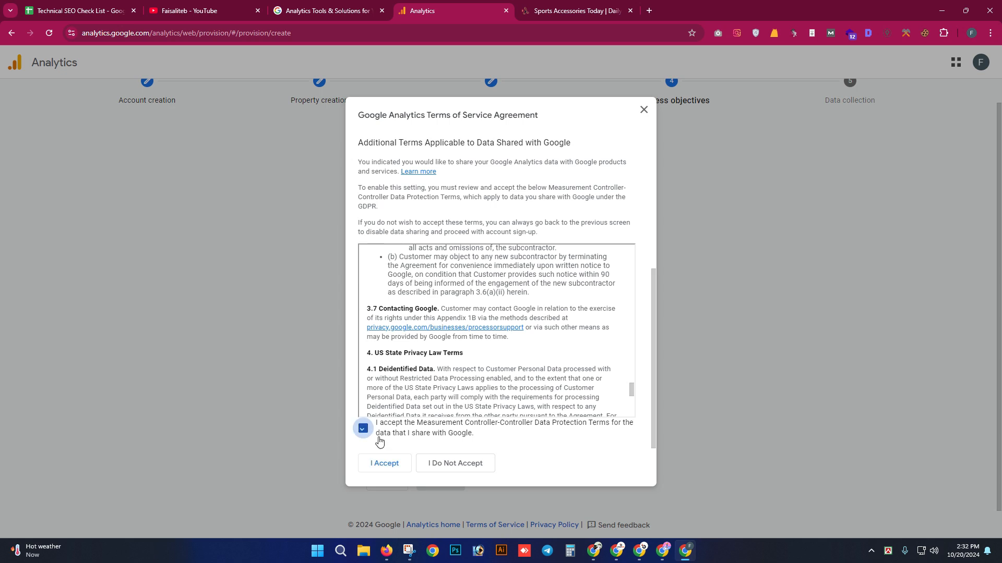
{"action": "left_click", "coordinate": [384, 463]}
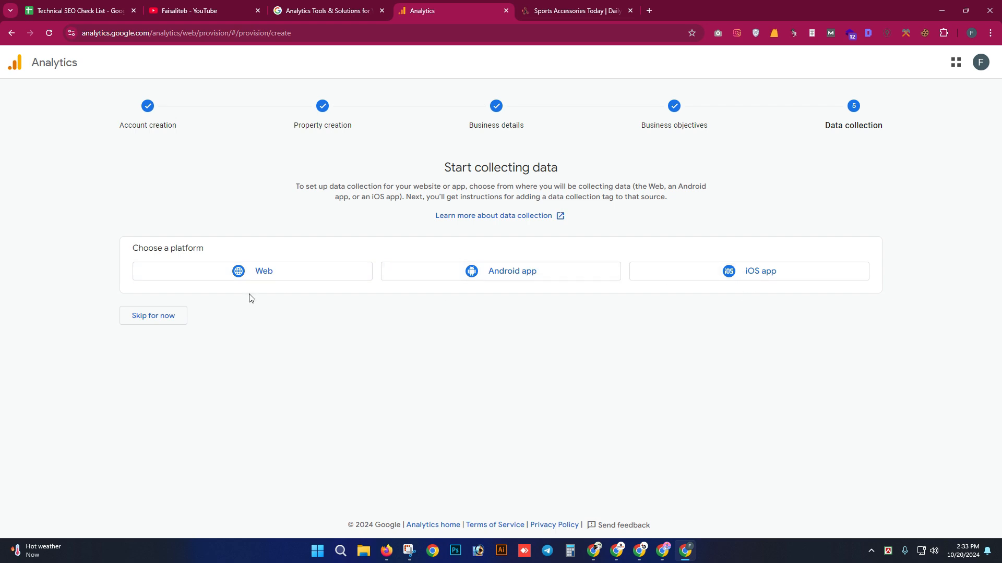
{"action": "left_click", "coordinate": [257, 277]}
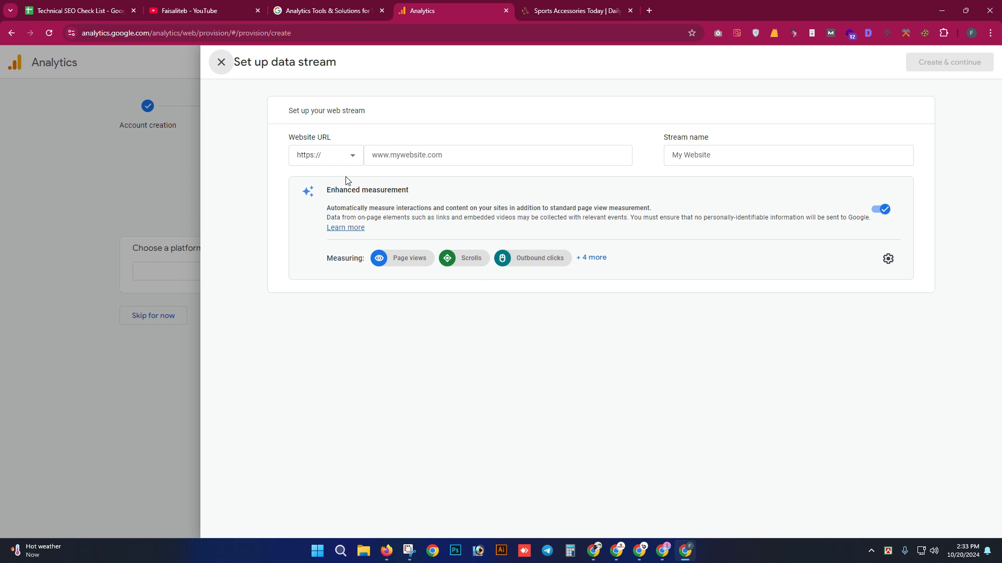
{"action": "left_click", "coordinate": [429, 154]}
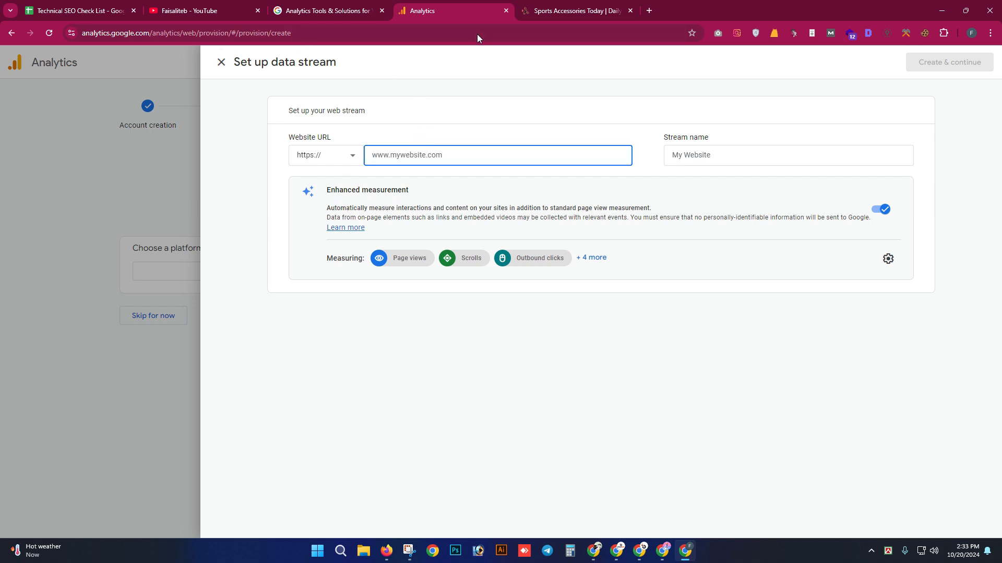
{"action": "left_click", "coordinate": [579, 11]}
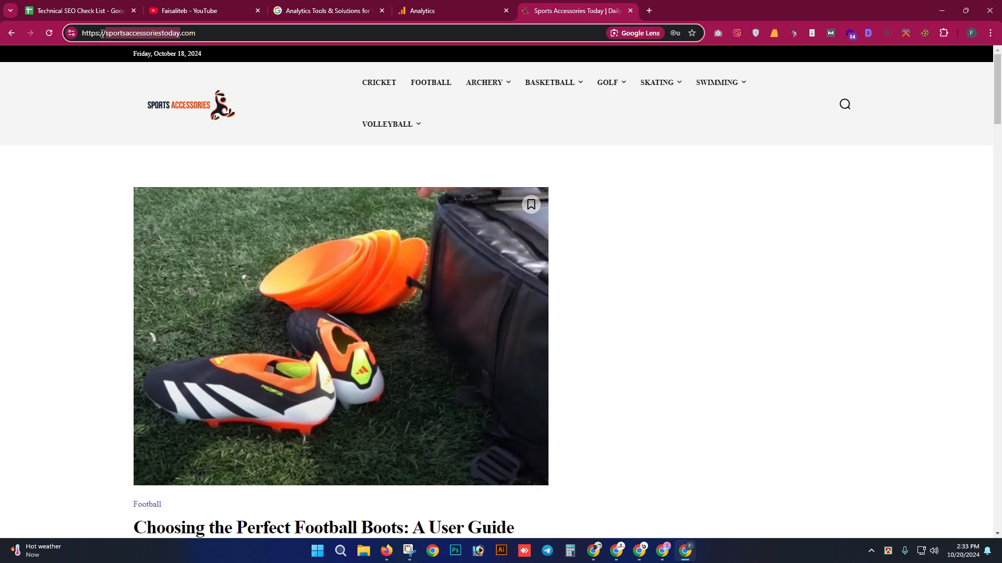
{"action": "left_click_drag", "start_coordinate": [211, 28], "coordinate": [110, 36]}
{"action": "left_click", "coordinate": [418, 9]}
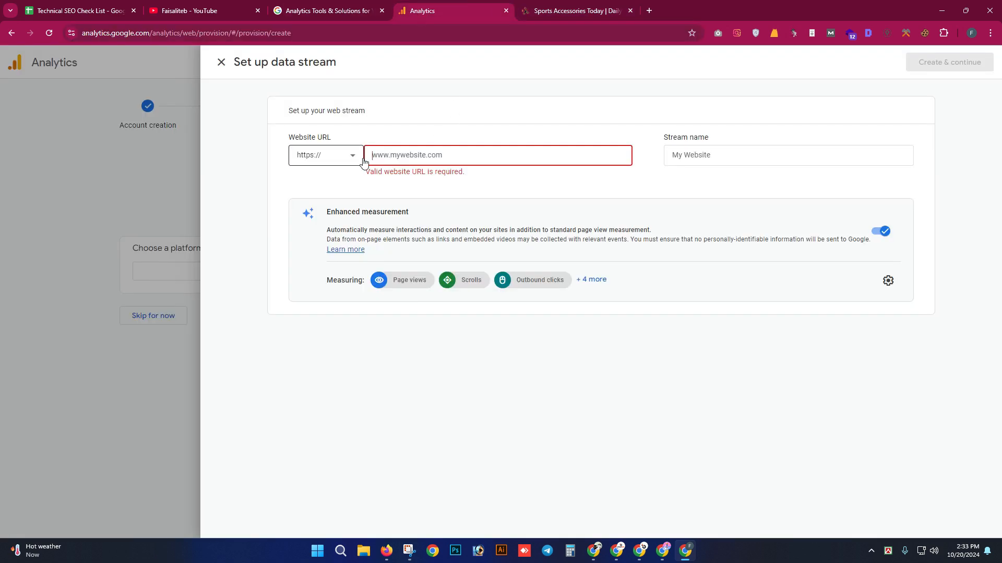
{"action": "left_click", "coordinate": [342, 157]}
{"action": "left_click", "coordinate": [440, 158]}
{"action": "type", "text": "sportsaccessoriestoday.com"}
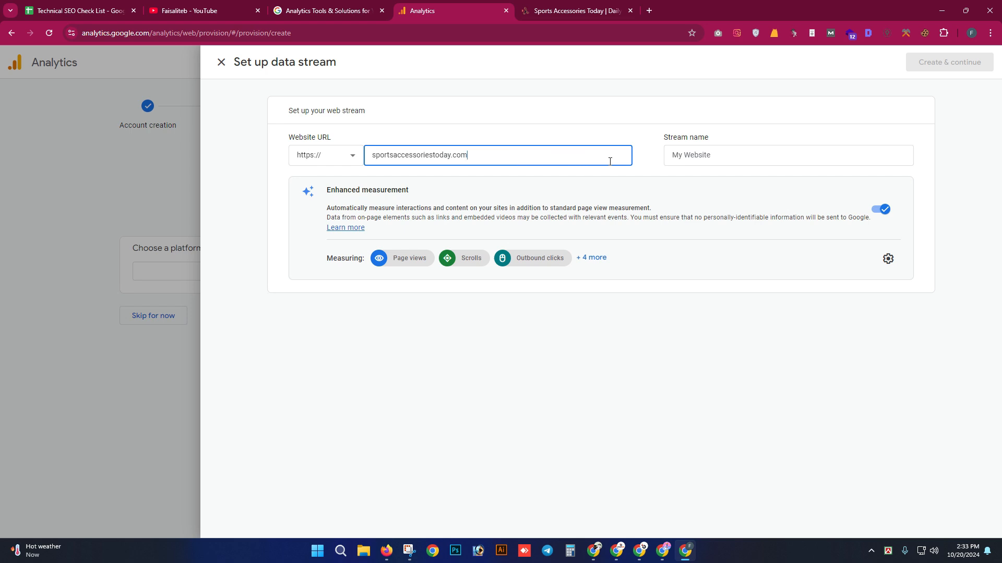
- Name the stream sportsaccessoriestoday using the clipboard history and create it with Enhanced measurement left on
{"action": "left_click", "coordinate": [675, 155]}
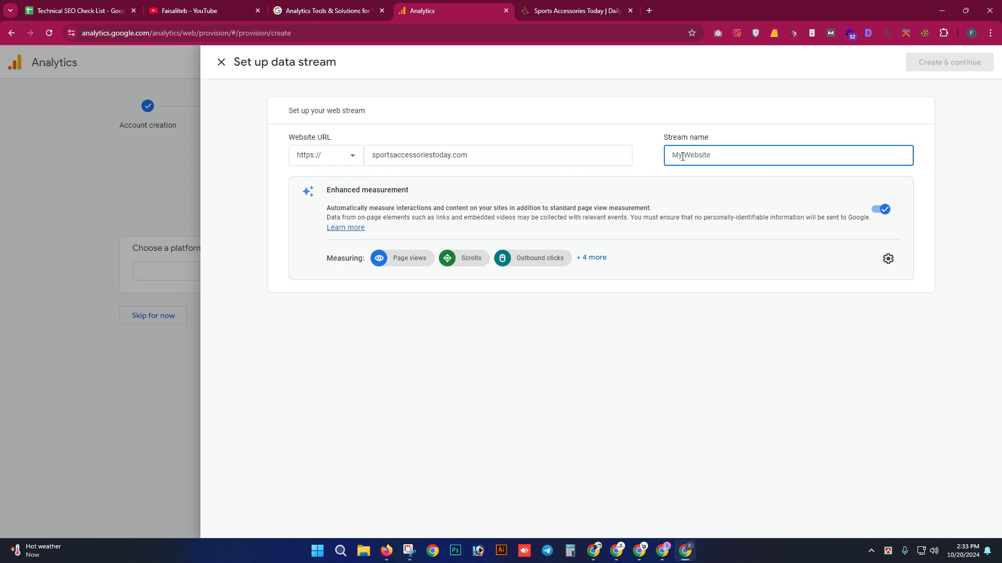
{"action": "key", "text": "super+v"}
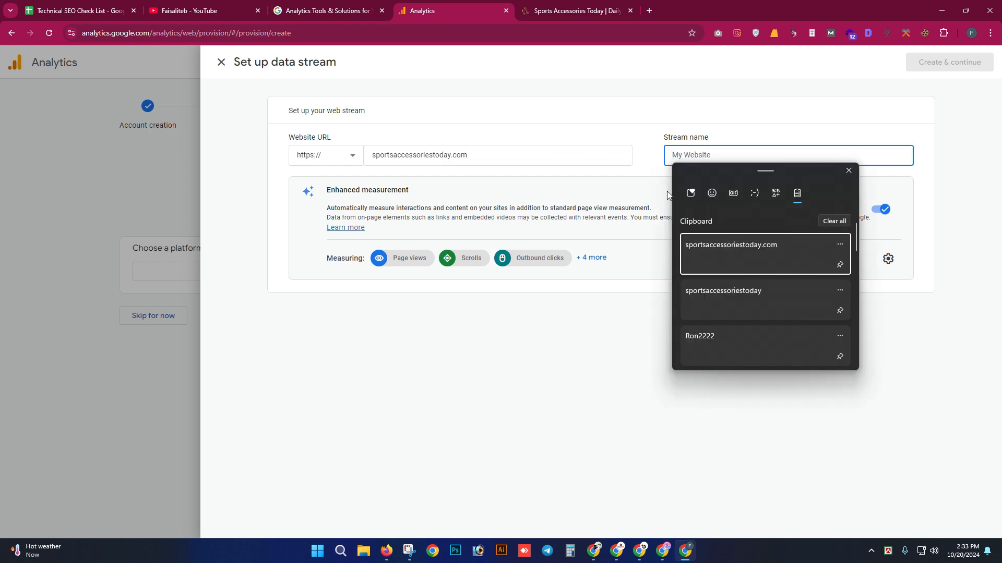
{"action": "left_click", "coordinate": [723, 300]}
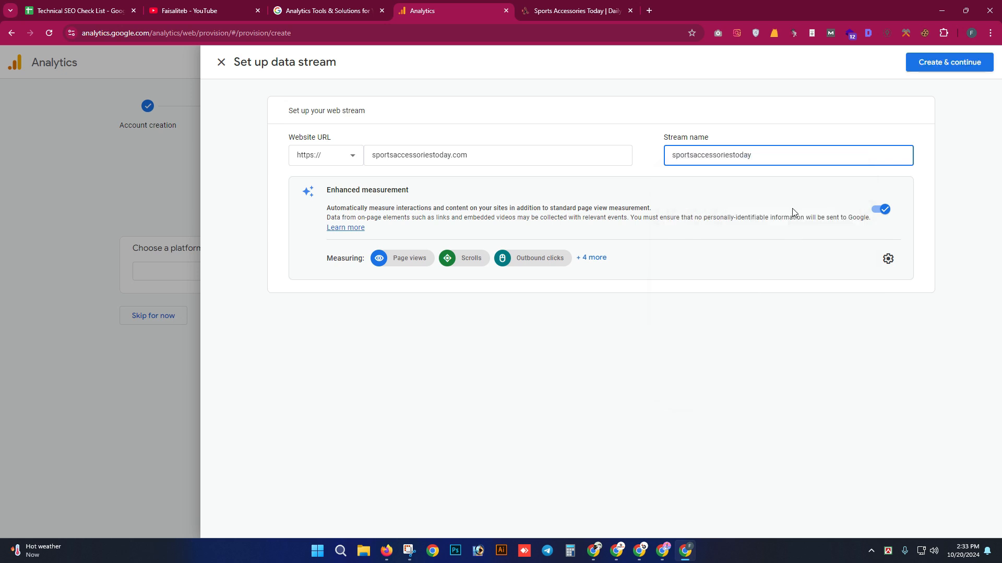
{"action": "left_click", "coordinate": [943, 66]}
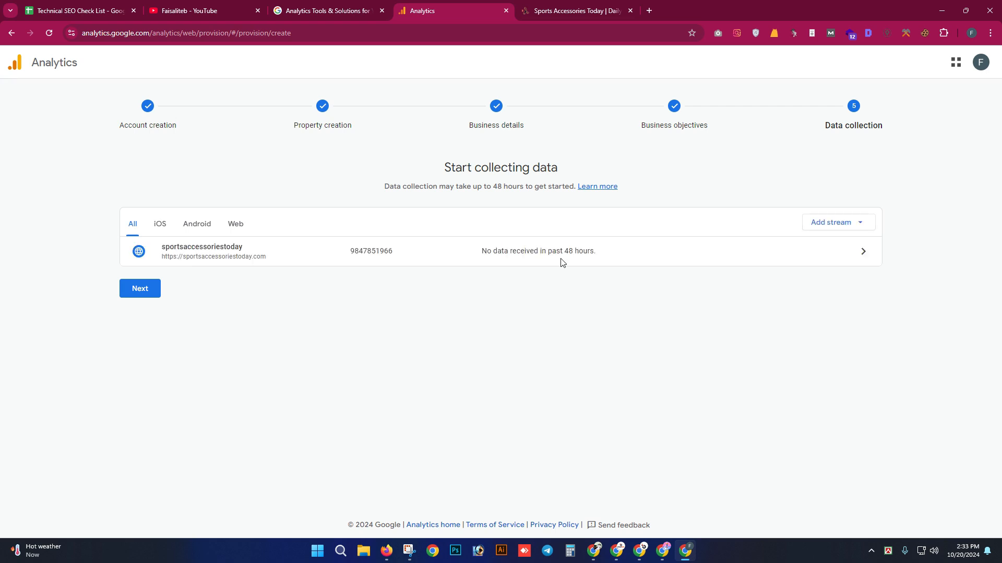
- Open the Google tag setup for the sportsaccessoriestoday stream, show more installation options, and copy the manual-install tag code
{"action": "left_click", "coordinate": [237, 260]}
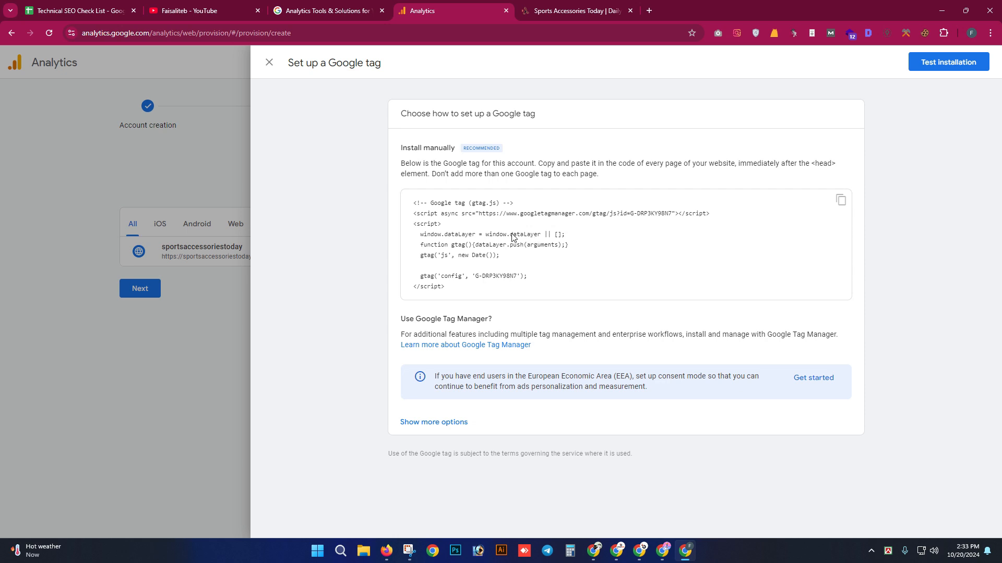
{"action": "left_click", "coordinate": [452, 422]}
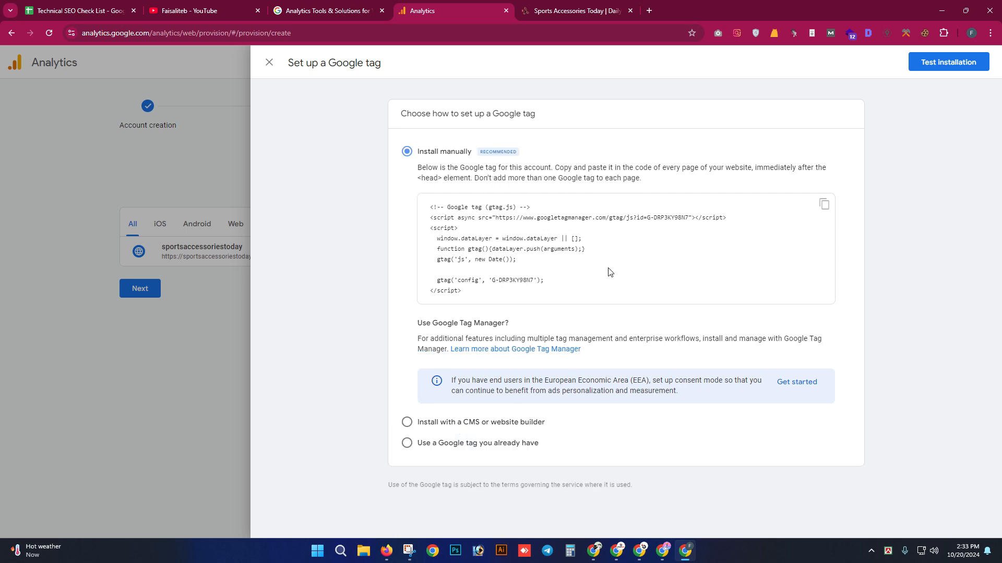
{"action": "left_click", "coordinate": [824, 205]}
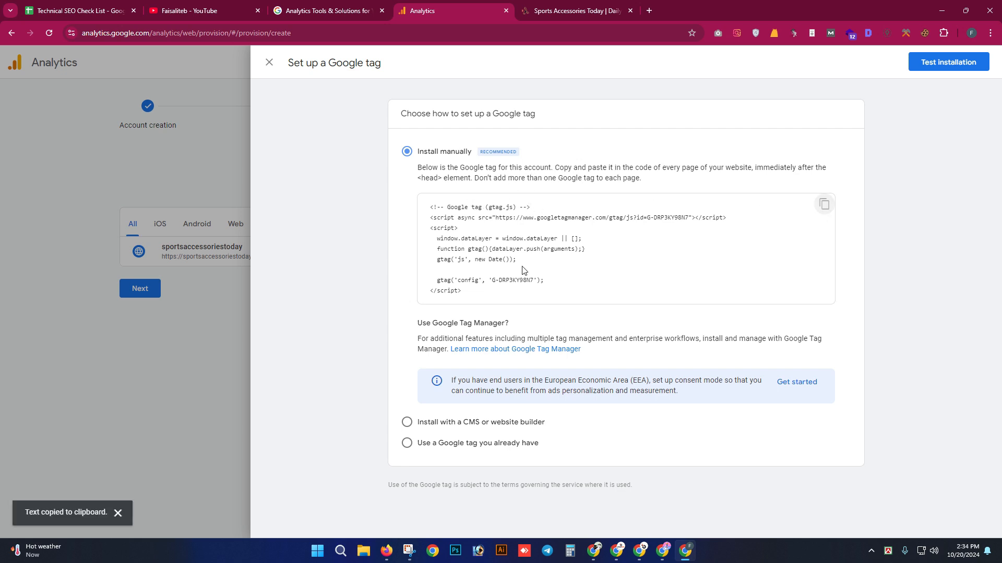
{"action": "left_click", "coordinate": [824, 205]}
- Go to the website's /wp-admin address and log in to WordPress with the prefilled credentials
{"action": "left_click", "coordinate": [598, 15]}
{"action": "left_click", "coordinate": [222, 38]}
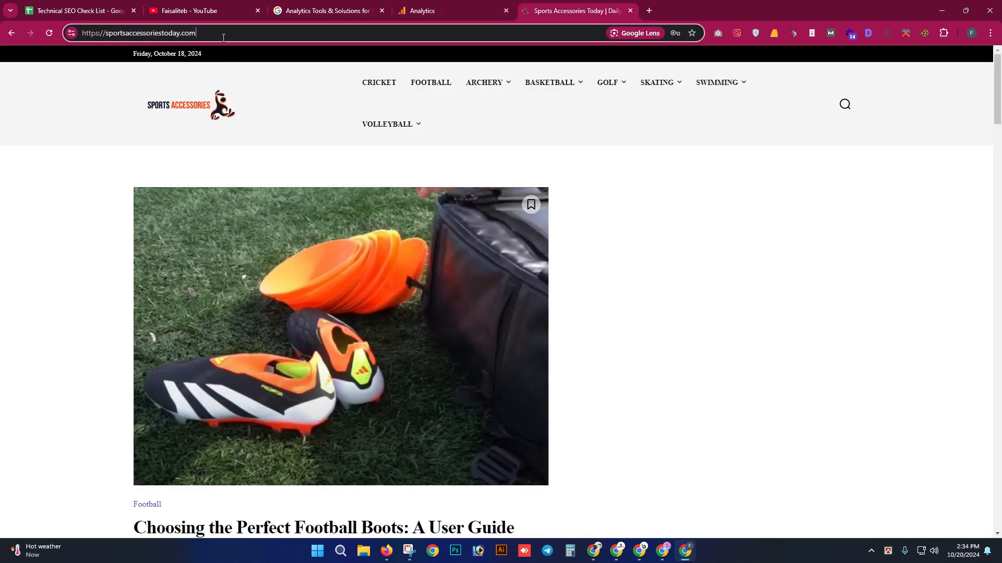
{"action": "type", "text": "/w"}
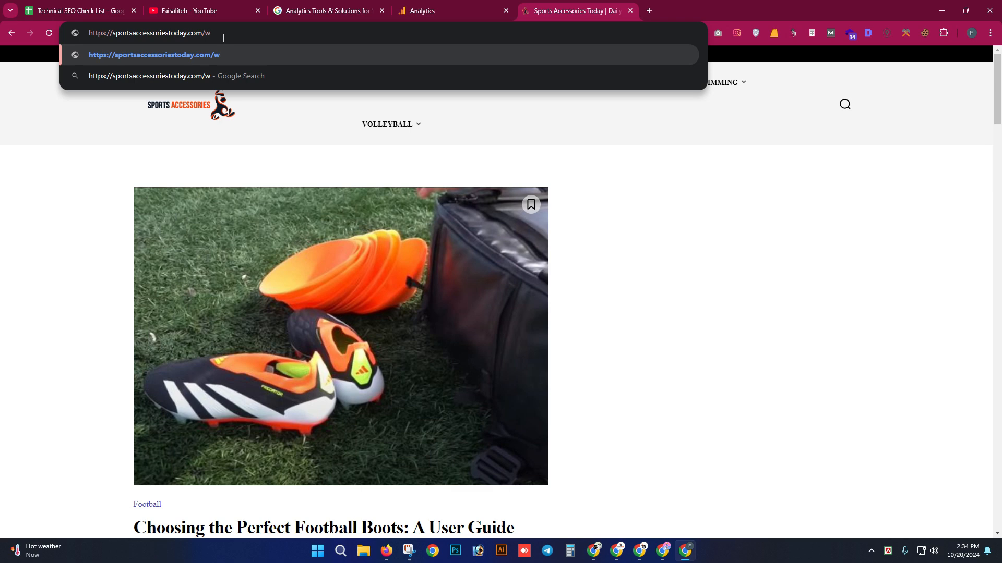
{"action": "type", "text": "p-admin"}
{"action": "key", "text": "Return"}
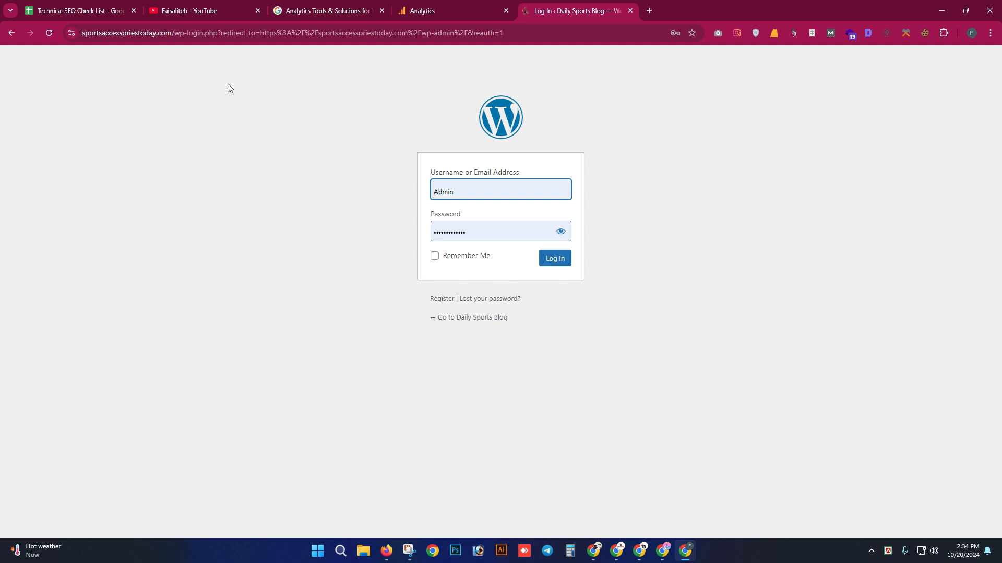
{"action": "left_click", "coordinate": [561, 264]}
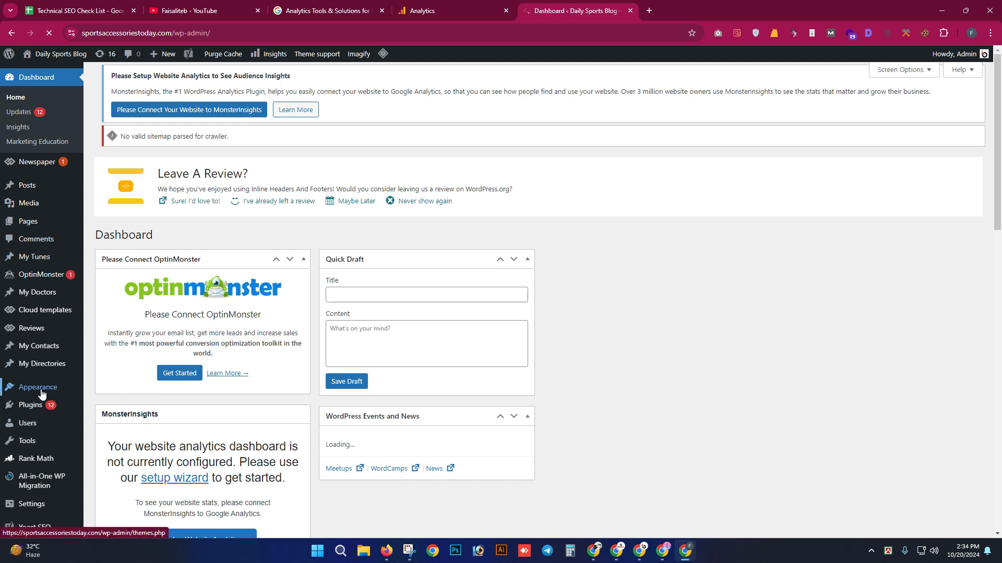
- Open the Newspaper theme's Theme Header file (header.php) in WordPress's Theme File Editor
{"action": "mouse_move", "coordinate": [41, 394]}
{"action": "left_click", "coordinate": [113, 494]}
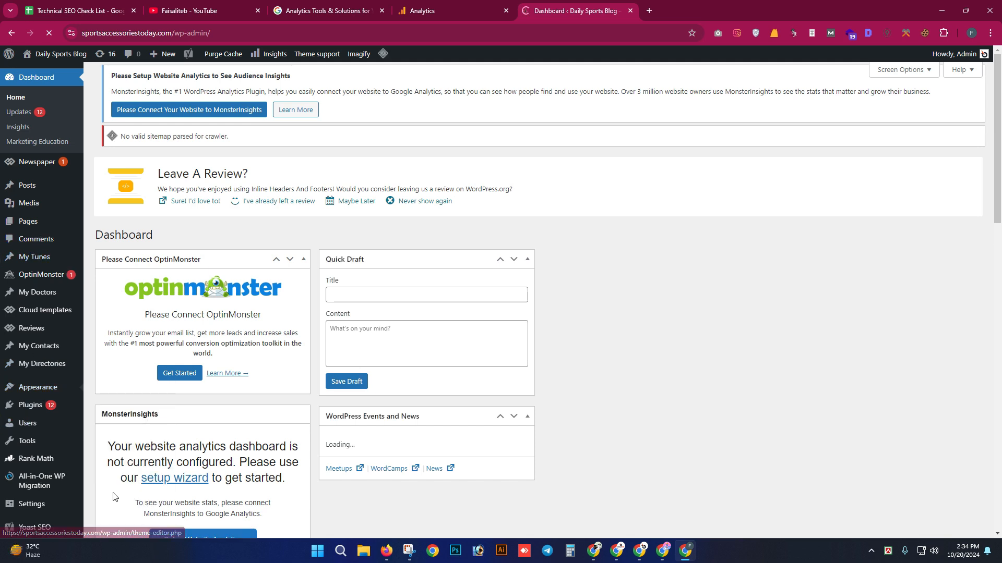
{"action": "left_click", "coordinate": [42, 387]}
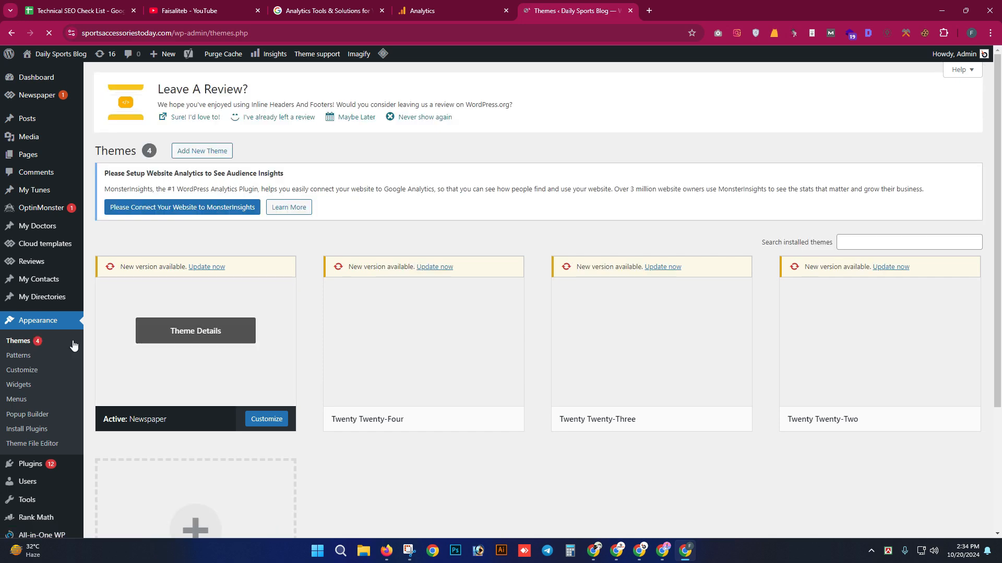
{"action": "left_click", "coordinate": [34, 444]}
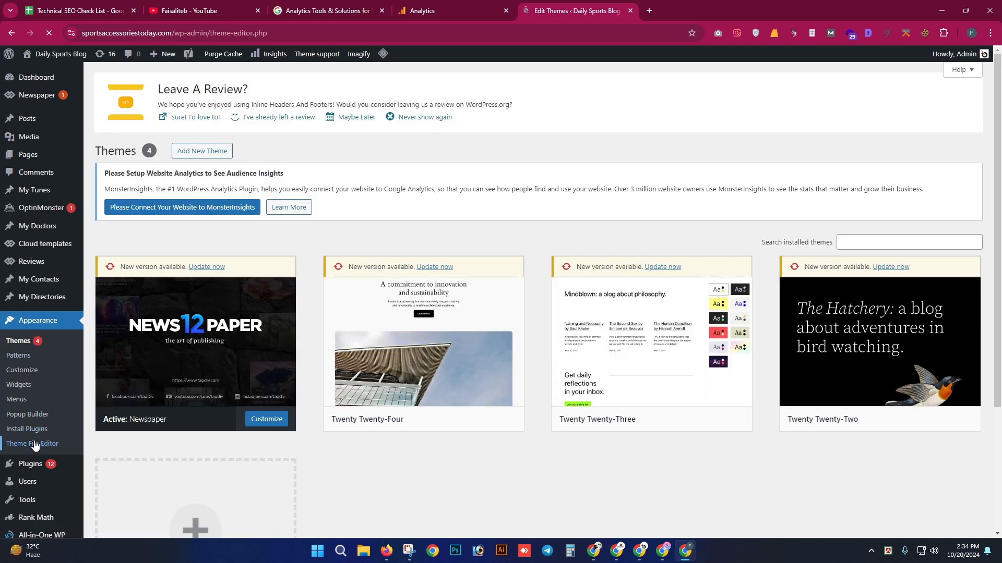
{"action": "scroll", "coordinate": [334, 370], "scroll_direction": "down", "scroll_amount": 3}
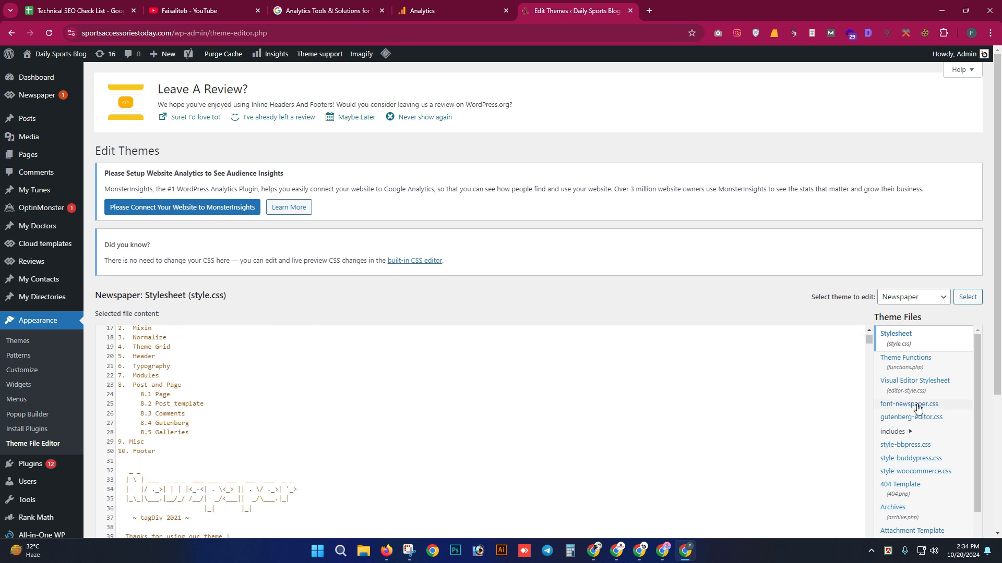
{"action": "scroll", "coordinate": [918, 412], "scroll_direction": "down", "scroll_amount": 4}
{"action": "scroll", "coordinate": [1000, 423], "scroll_direction": "down", "scroll_amount": 2}
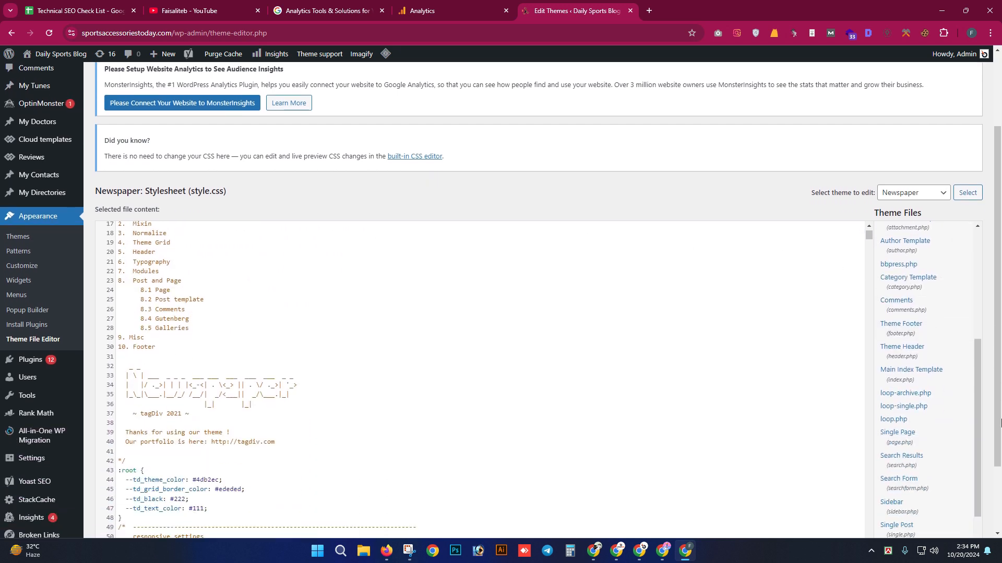
{"action": "scroll", "coordinate": [897, 492], "scroll_direction": "down", "scroll_amount": 3}
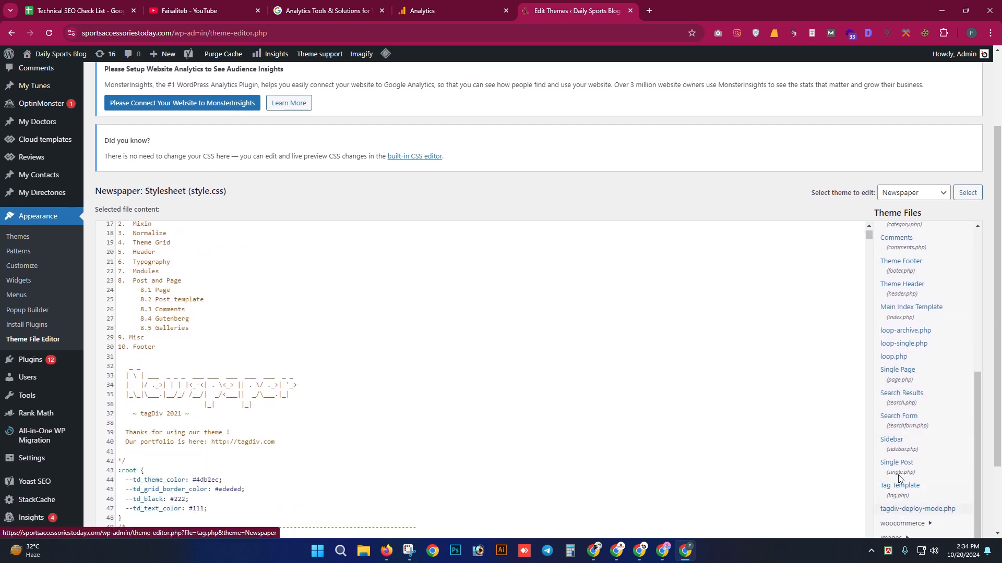
{"action": "left_click", "coordinate": [907, 289]}
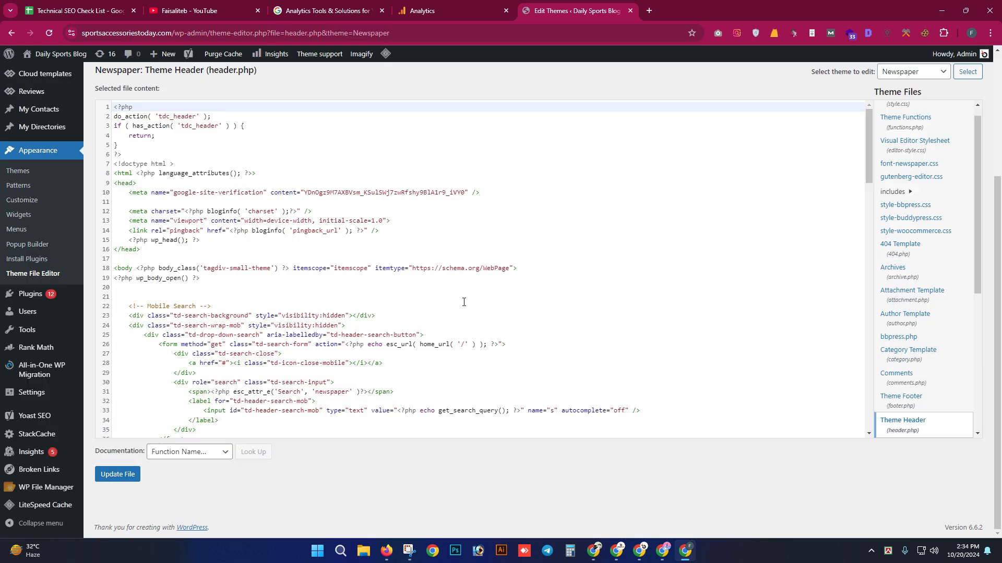
- Paste the copied Google tag on a new line between the closing </head> tag and <body> in header.php, and update the file
{"action": "left_click", "coordinate": [148, 259]}
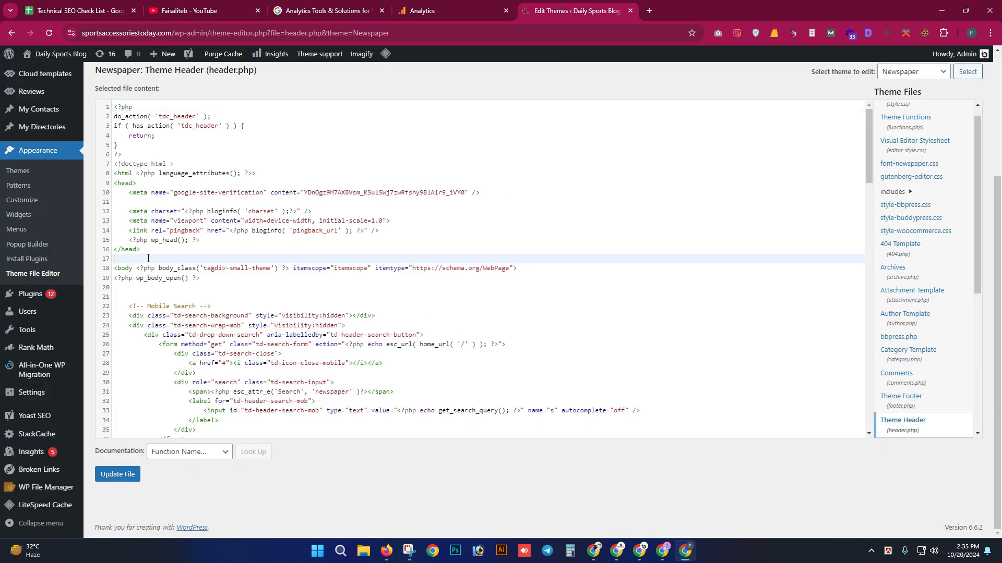
{"action": "left_click", "coordinate": [140, 252]}
{"action": "left_click", "coordinate": [138, 259]}
{"action": "key", "text": "Return"}
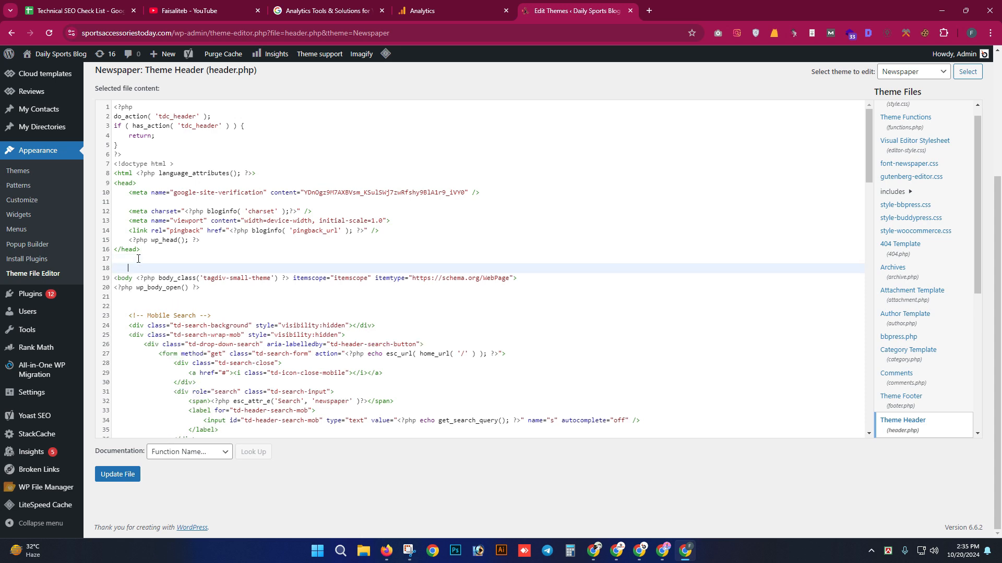
{"action": "key", "text": "ctrl+v"}
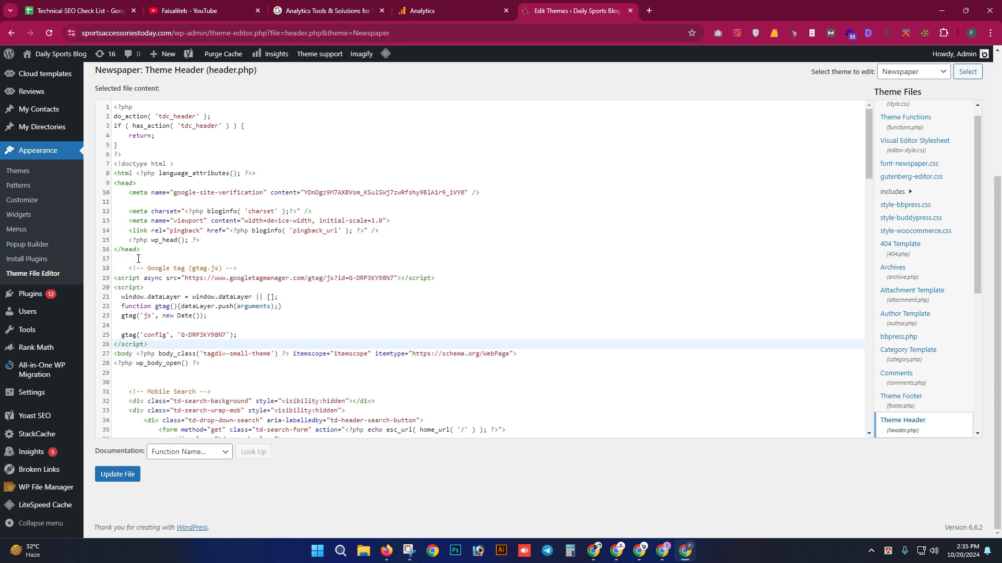
{"action": "left_click", "coordinate": [126, 478]}
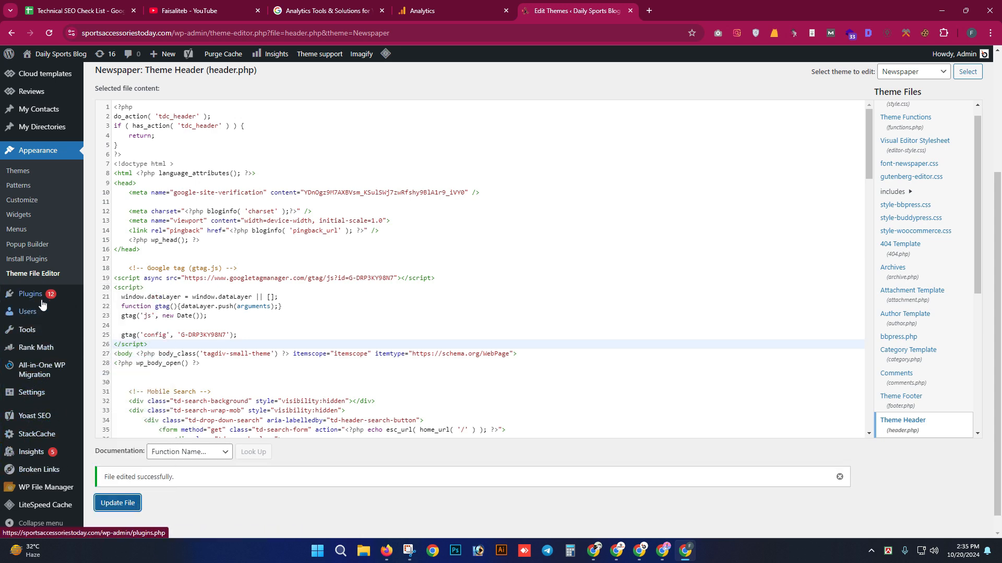
- Open the WP Headers and Footers settings and look over the scripts already placed in the header and body
{"action": "scroll", "coordinate": [39, 475], "scroll_direction": "down", "scroll_amount": 1}
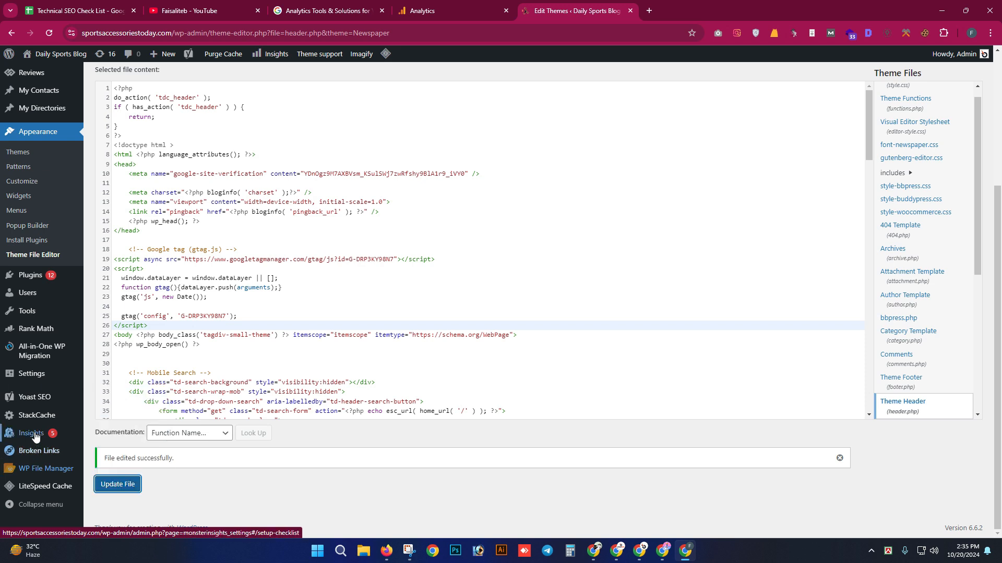
{"action": "mouse_move", "coordinate": [31, 378]}
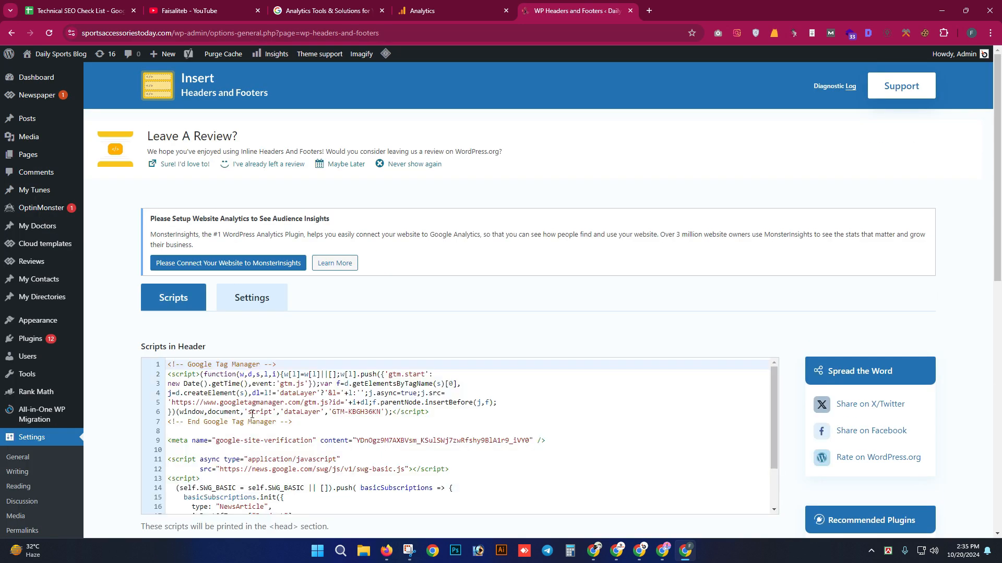
{"action": "scroll", "coordinate": [252, 414], "scroll_direction": "down", "scroll_amount": 3}
{"action": "scroll", "coordinate": [203, 426], "scroll_direction": "up", "scroll_amount": 3}
{"action": "scroll", "coordinate": [200, 412], "scroll_direction": "down", "scroll_amount": 5}
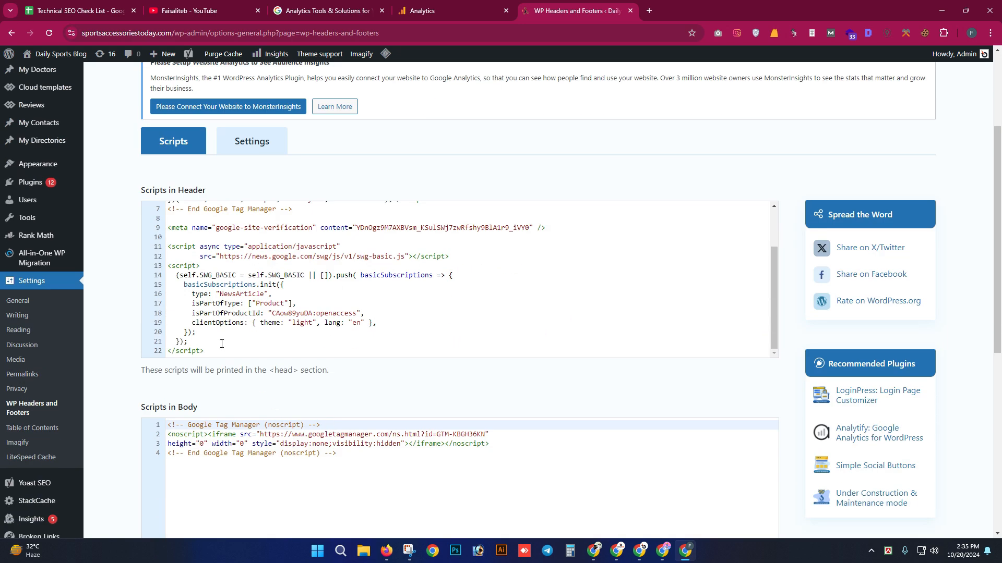
{"action": "scroll", "coordinate": [221, 344], "scroll_direction": "up", "scroll_amount": 5}
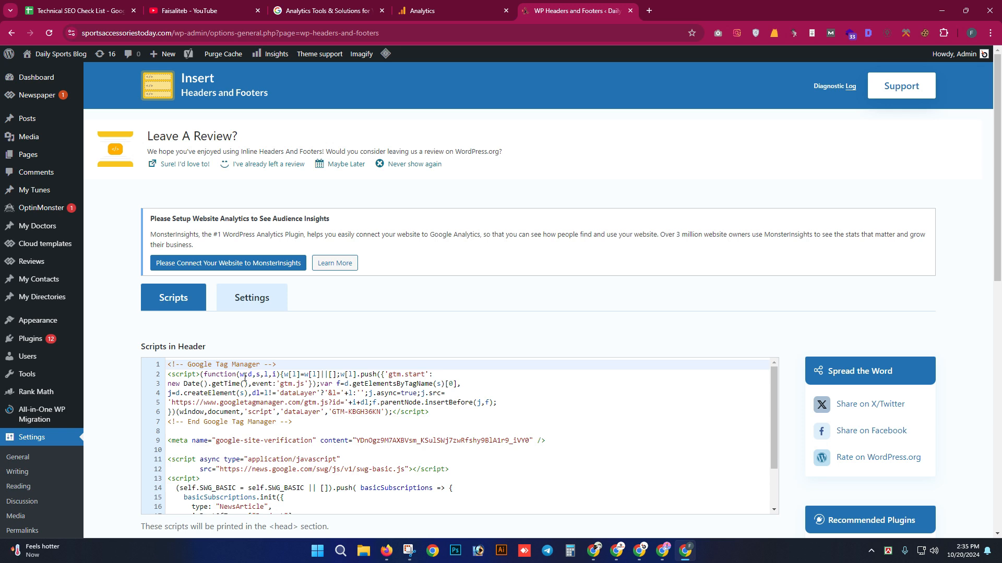
- Paste the Google tag above the existing Google Tag Manager code in Scripts in Header and save the changes
{"action": "key", "text": "Return"}
{"action": "key", "text": "Return"}
{"action": "left_click", "coordinate": [204, 368]}
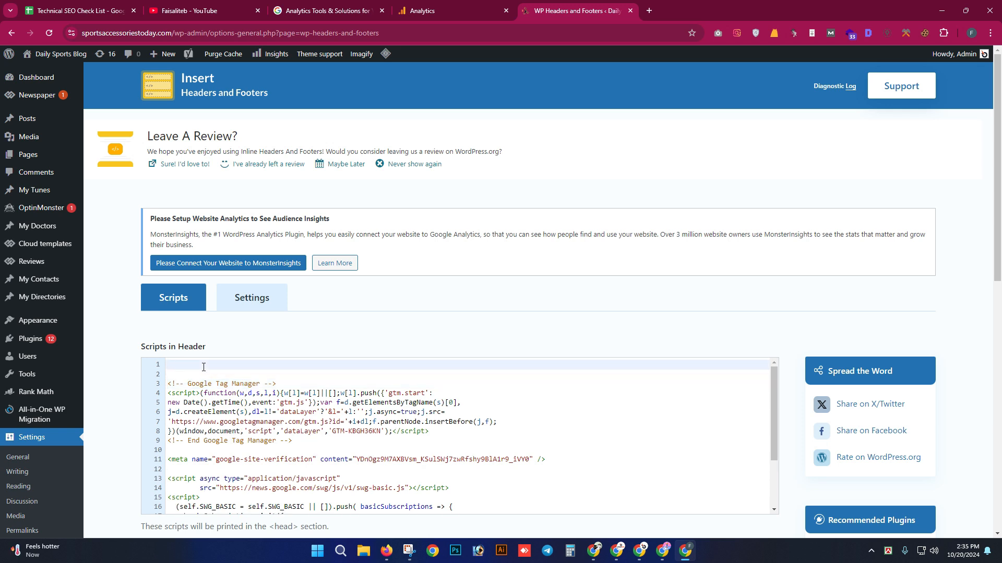
{"action": "key", "text": "ctrl+v"}
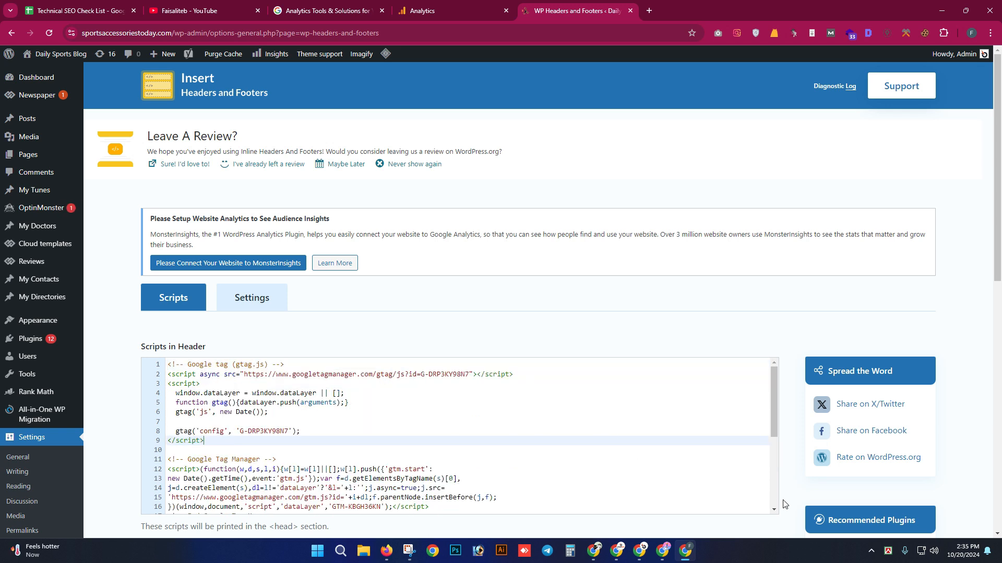
{"action": "scroll", "coordinate": [825, 294], "scroll_direction": "down", "scroll_amount": 10}
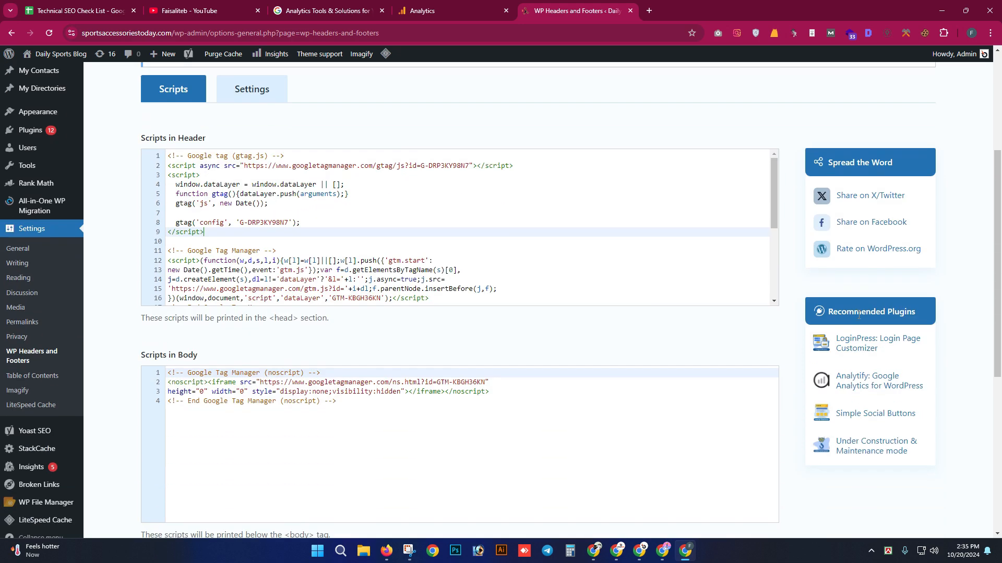
{"action": "left_click", "coordinate": [209, 469]}
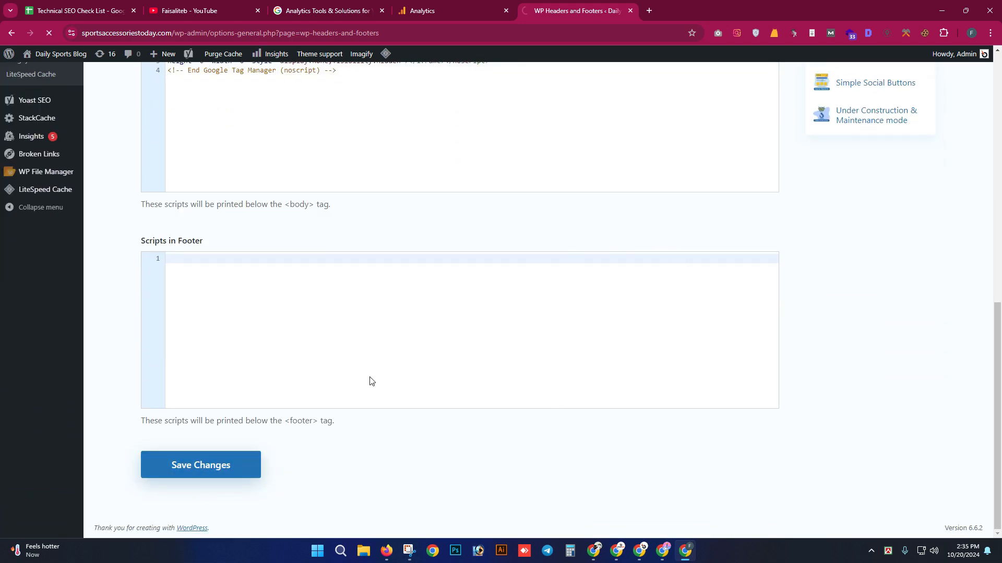
- Return to the Analytics tag setup, review the existing-tag and CMS or website builder options, and reselect Install manually
{"action": "left_click", "coordinate": [420, 13]}
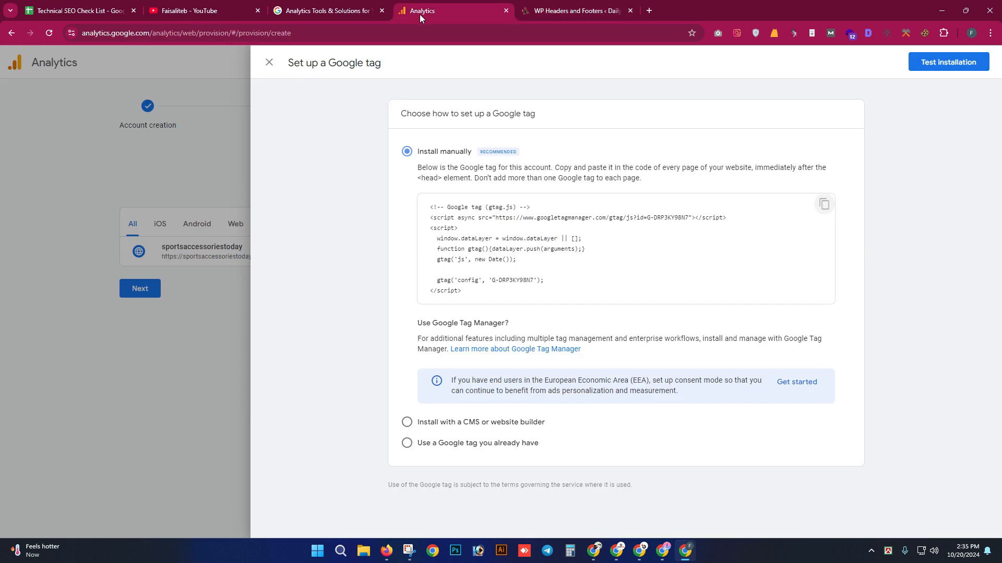
{"action": "left_click", "coordinate": [471, 423]}
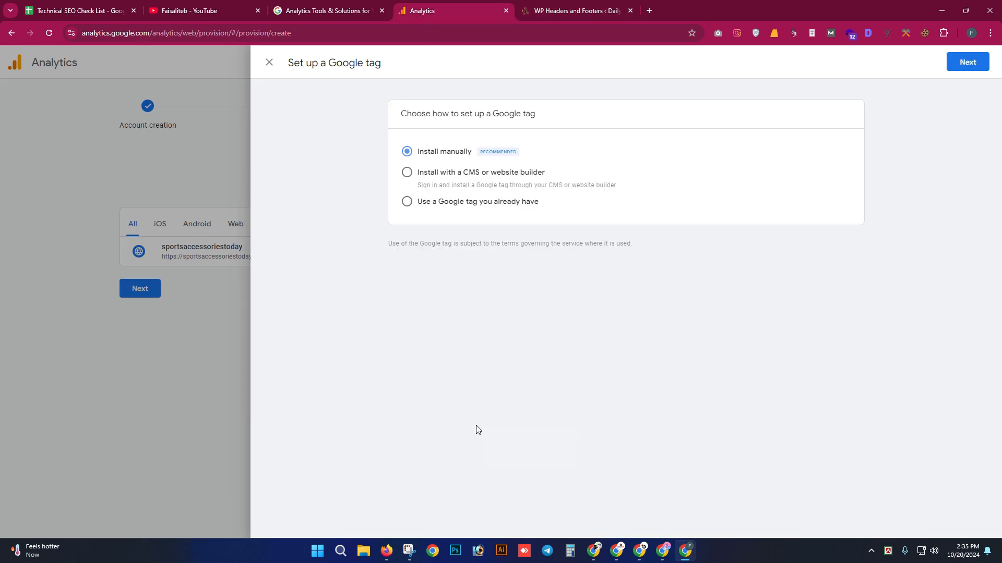
{"action": "left_click", "coordinate": [438, 202]}
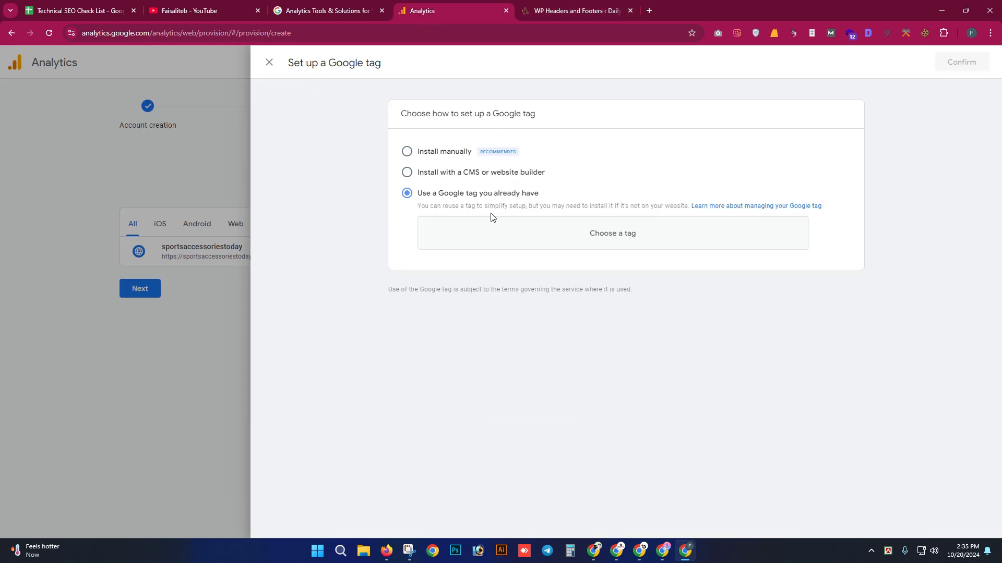
{"action": "left_click", "coordinate": [494, 221]}
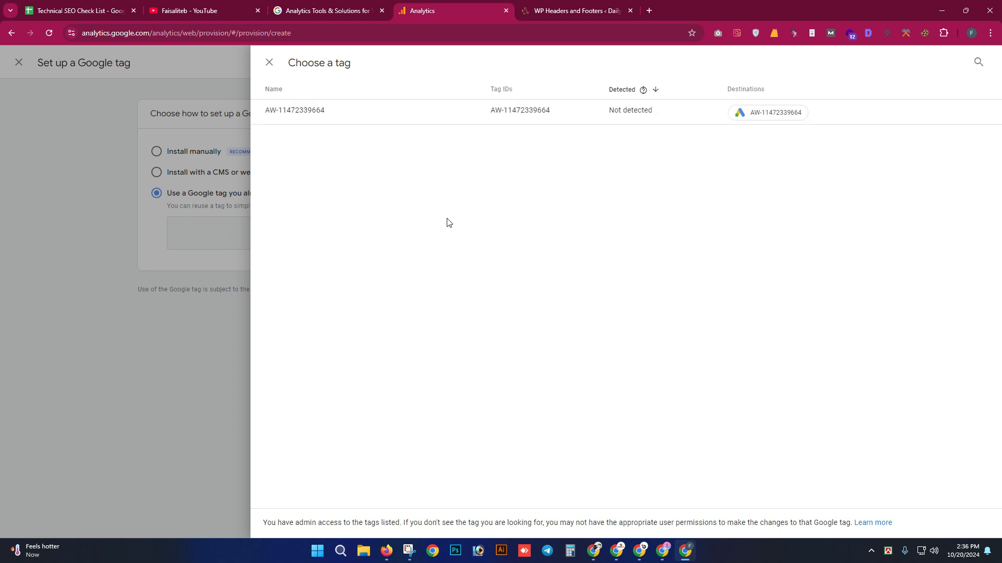
{"action": "left_click", "coordinate": [206, 151]}
{"action": "left_click", "coordinate": [426, 175]}
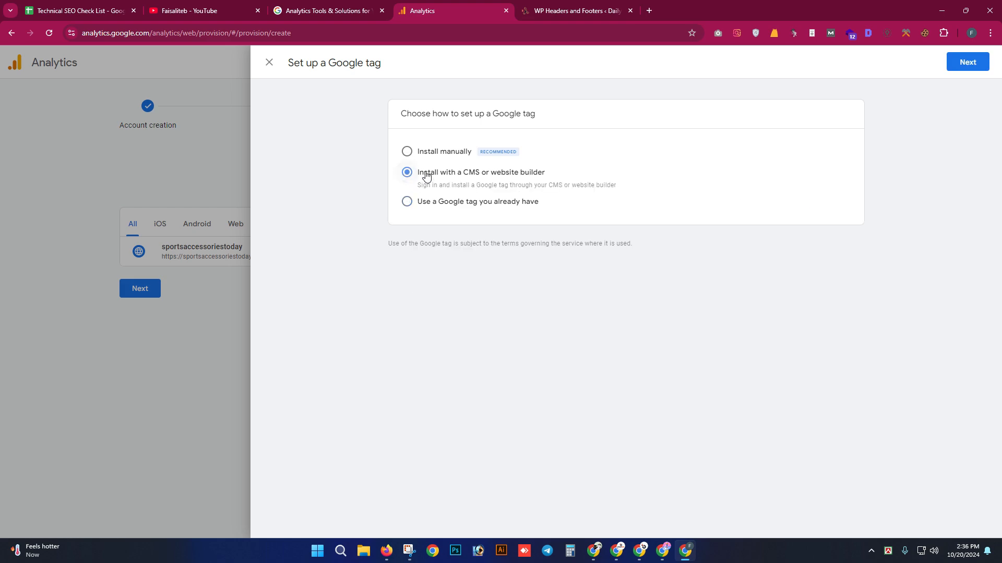
{"action": "left_click", "coordinate": [407, 151]}
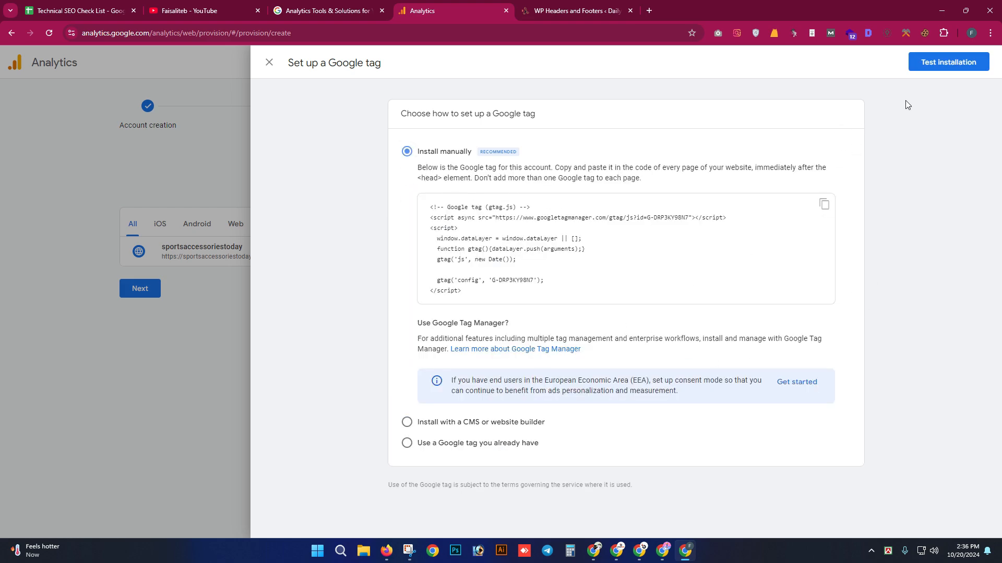
- Test the Google tag installation on the website, retest it, and close the tag setup
{"action": "left_click", "coordinate": [932, 73]}
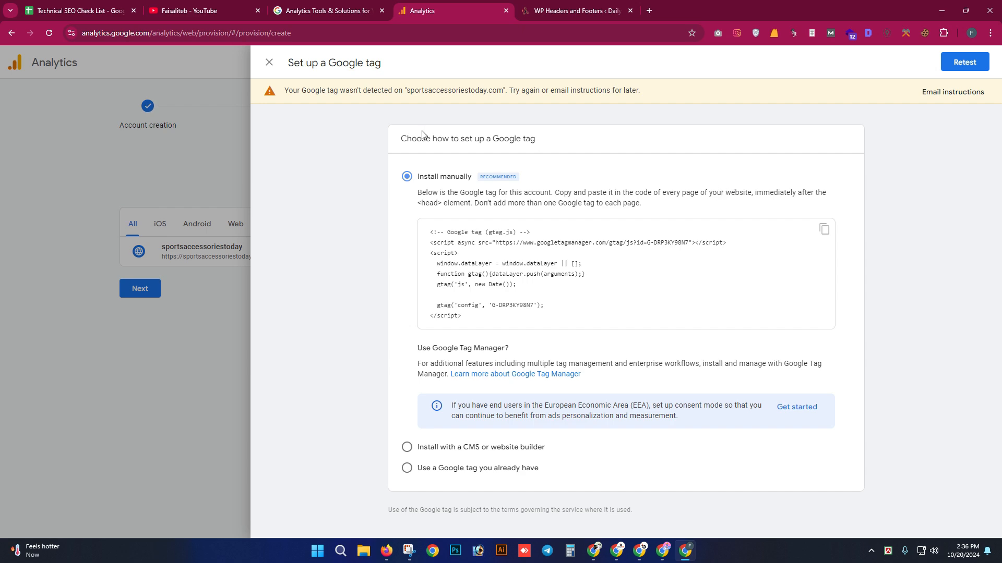
{"action": "left_click", "coordinate": [964, 64]}
{"action": "left_click", "coordinate": [246, 349]}
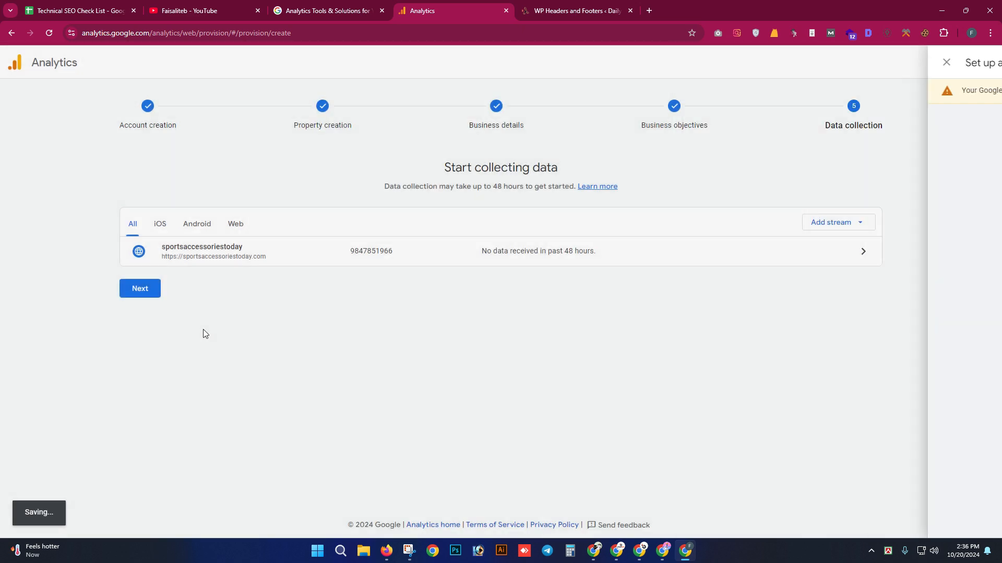
{"action": "left_click", "coordinate": [140, 287]}
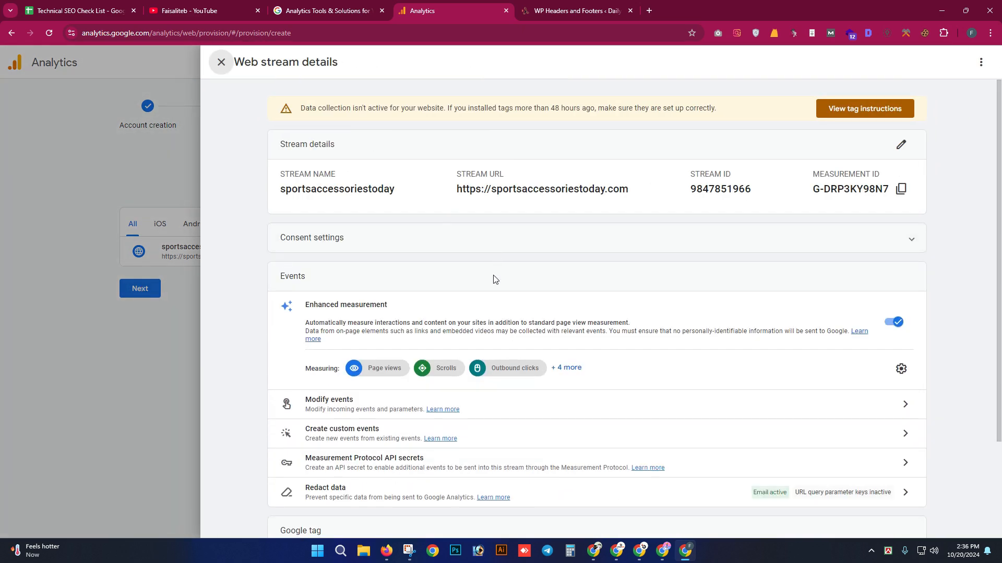
- Look over the web stream's details, events and Google tag settings, and open the tag instructions
{"action": "scroll", "coordinate": [597, 315], "scroll_direction": "down", "scroll_amount": 3}
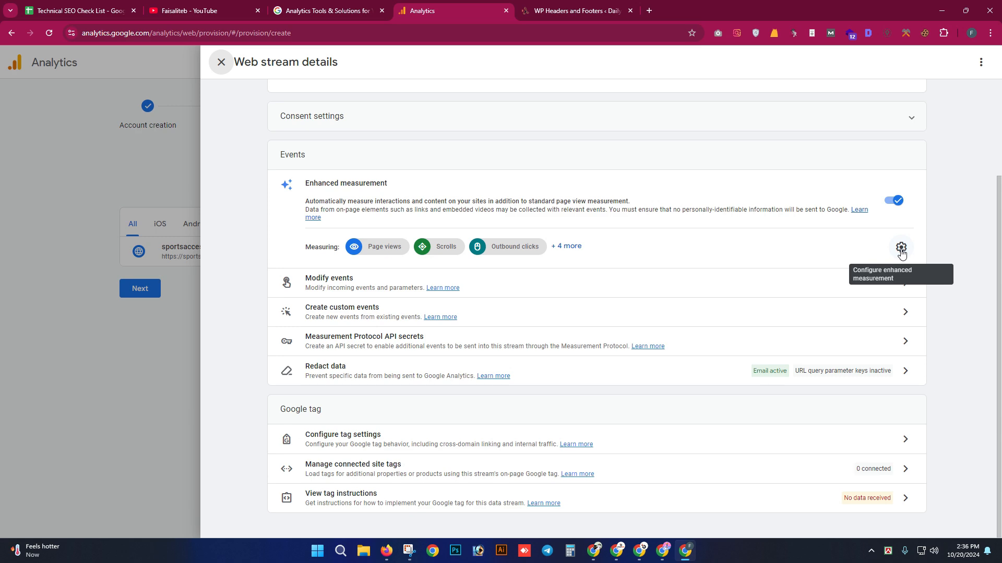
{"action": "scroll", "coordinate": [579, 280], "scroll_direction": "up", "scroll_amount": 3}
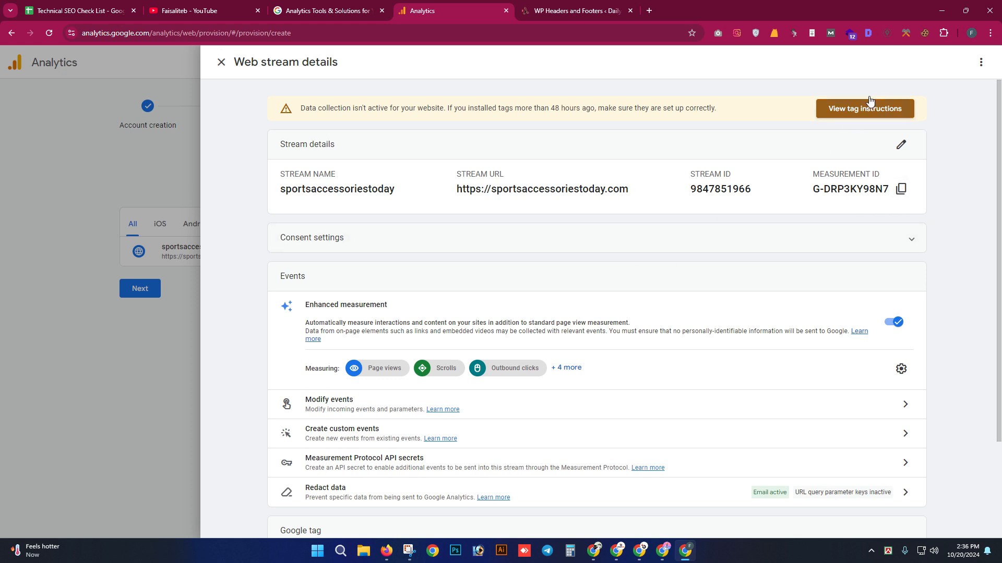
{"action": "left_click", "coordinate": [846, 108]}
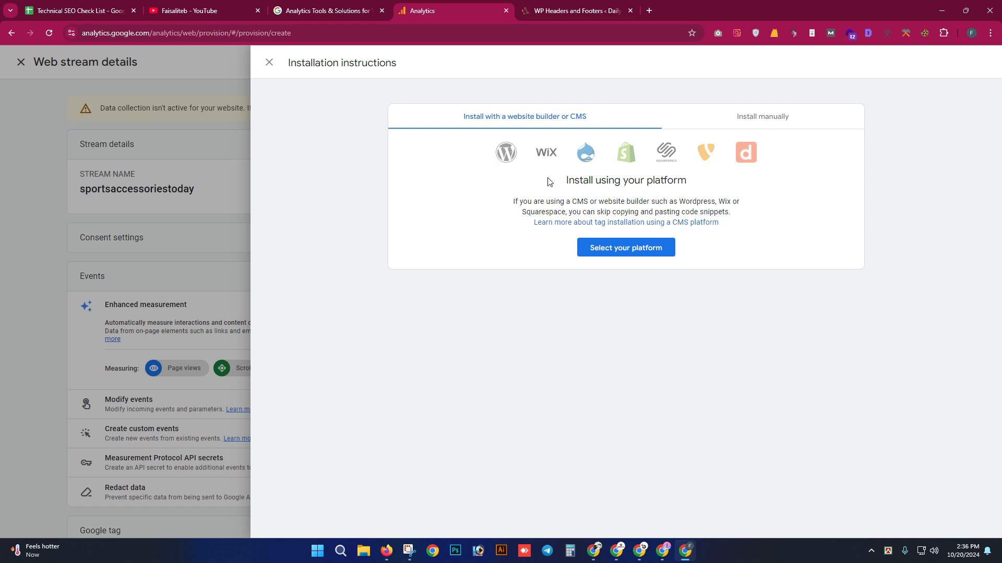
{"action": "left_click", "coordinate": [762, 118]}
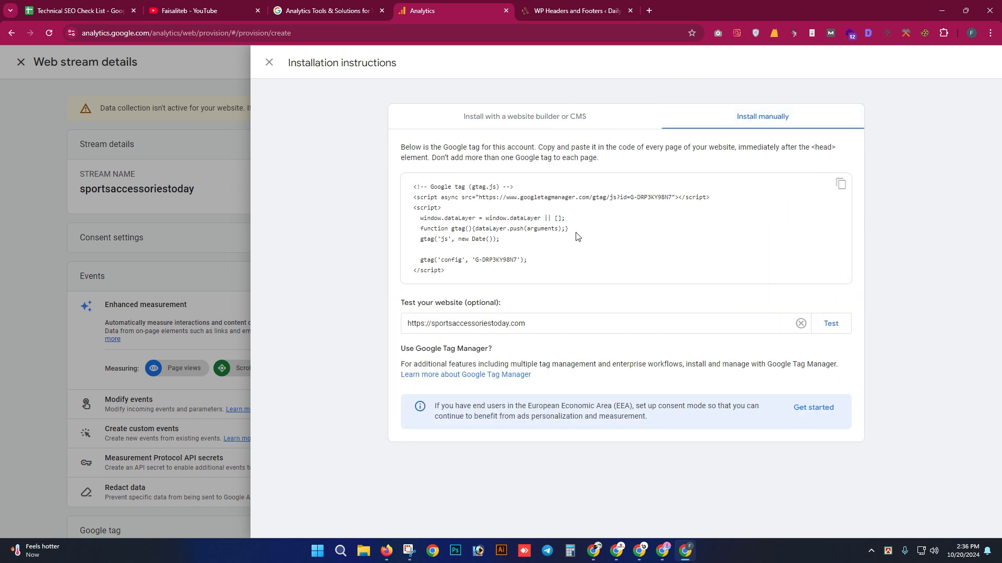
{"action": "left_click", "coordinate": [524, 119]}
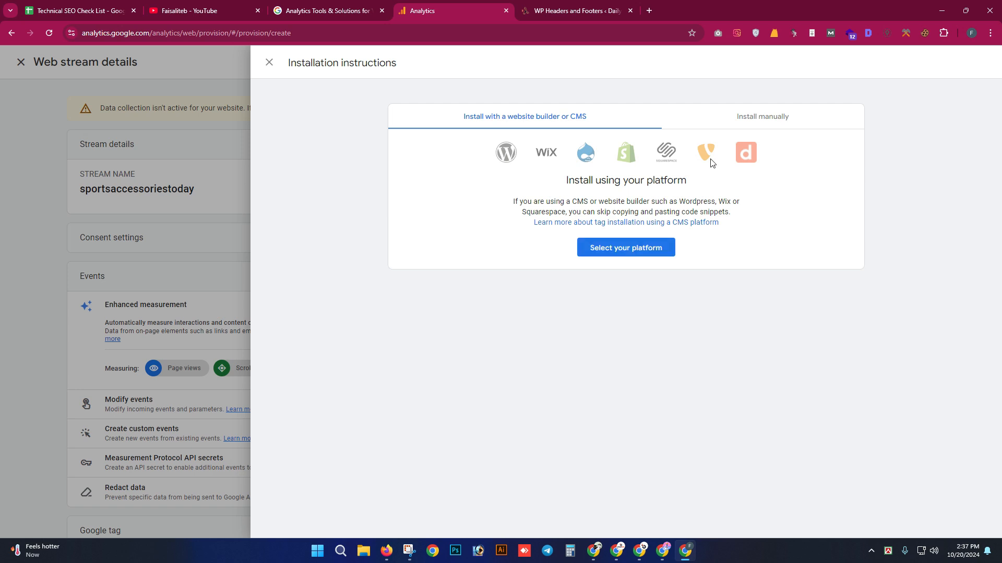
{"action": "left_click", "coordinate": [773, 115]}
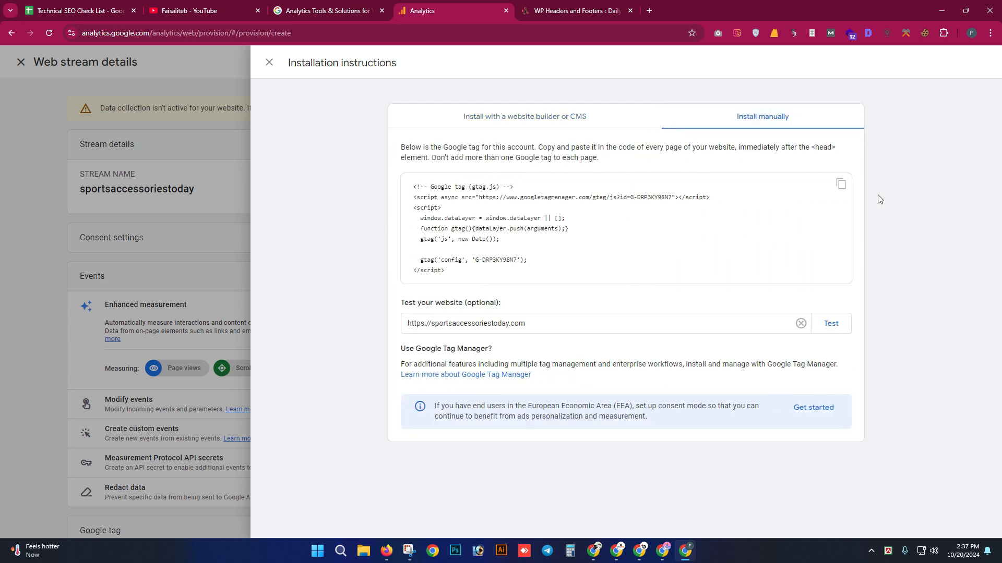
{"action": "left_click", "coordinate": [832, 324]}
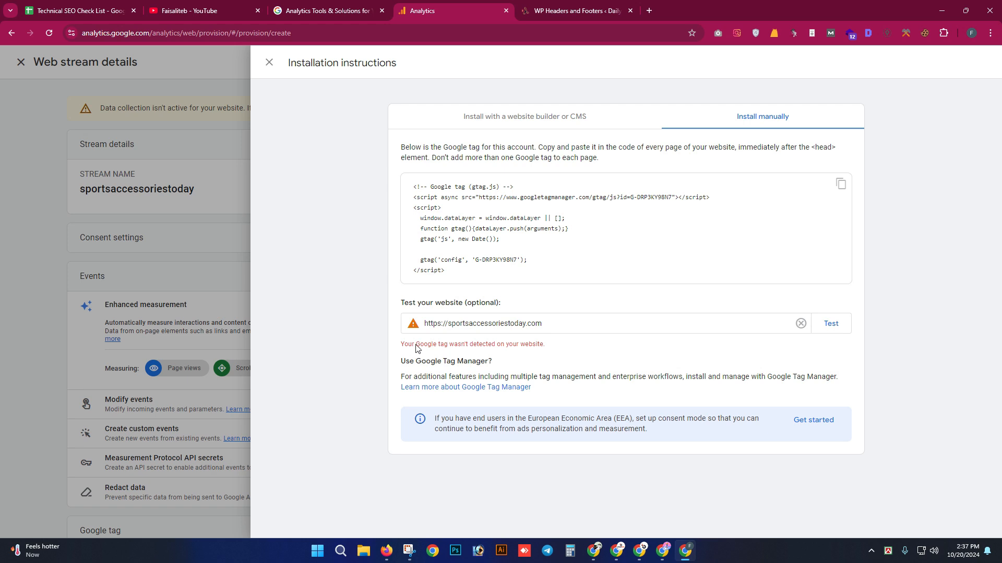
{"action": "left_click_drag", "start_coordinate": [401, 348], "coordinate": [548, 351]}
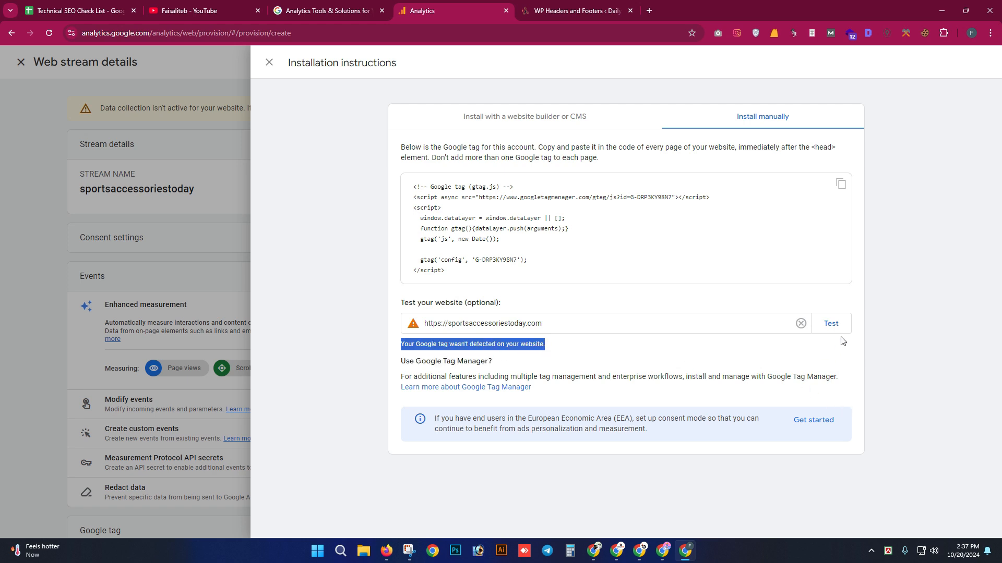
- Choose the Site Kit plugin as the installation platform, copy the tag ID, and read its WordPress setup instructions
{"action": "left_click", "coordinate": [500, 124]}
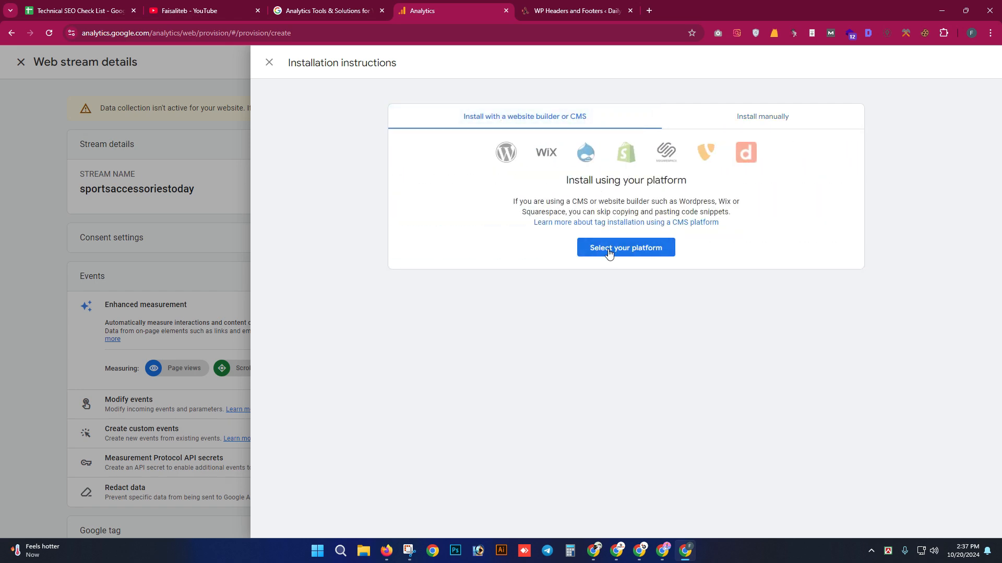
{"action": "left_click", "coordinate": [609, 251]}
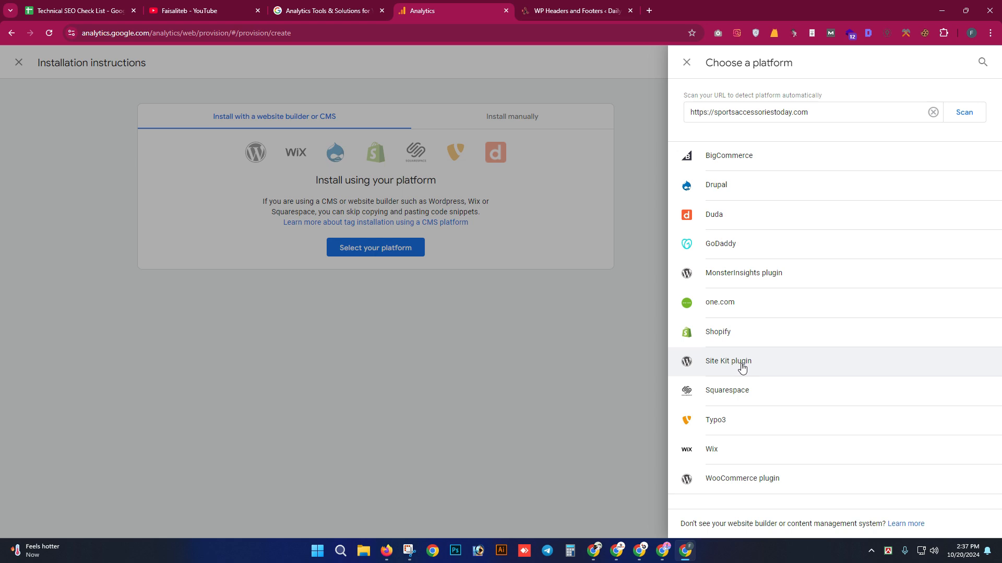
{"action": "left_click", "coordinate": [742, 368]}
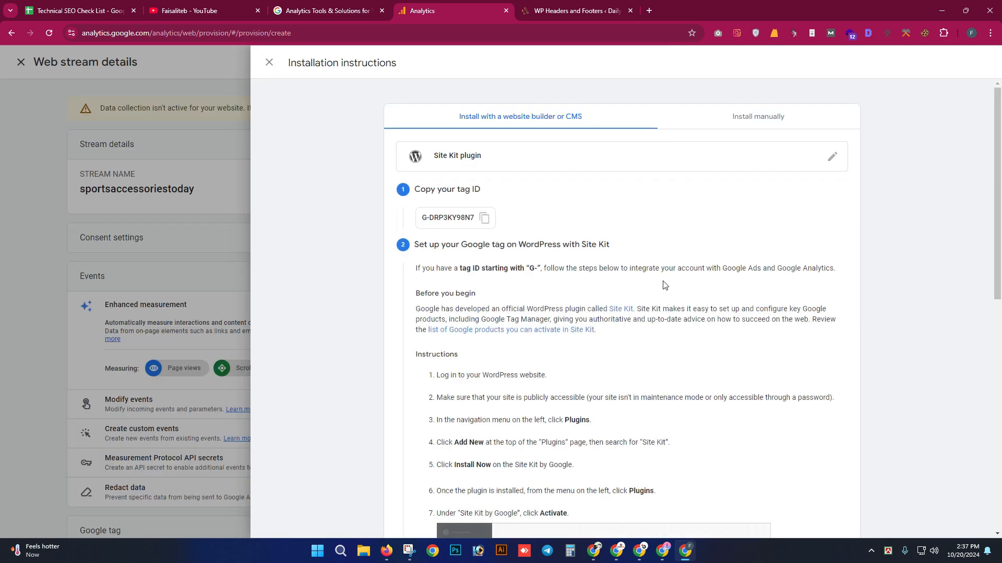
{"action": "left_click", "coordinate": [484, 220]}
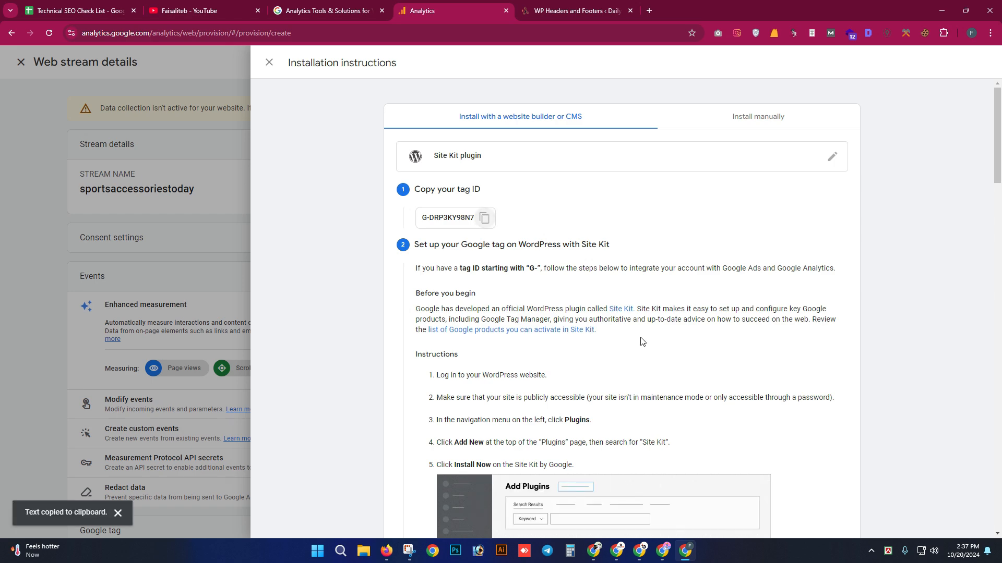
{"action": "scroll", "coordinate": [643, 341], "scroll_direction": "down", "scroll_amount": 3}
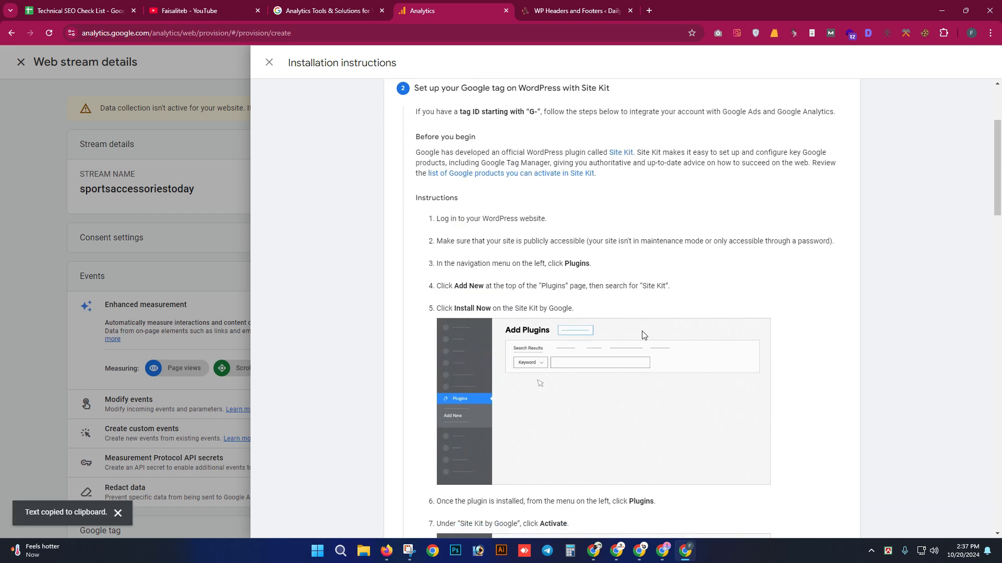
- Search the WordPress plugin directory for "site kit", and install and activate Site Kit by Google
{"action": "left_click", "coordinate": [609, 14]}
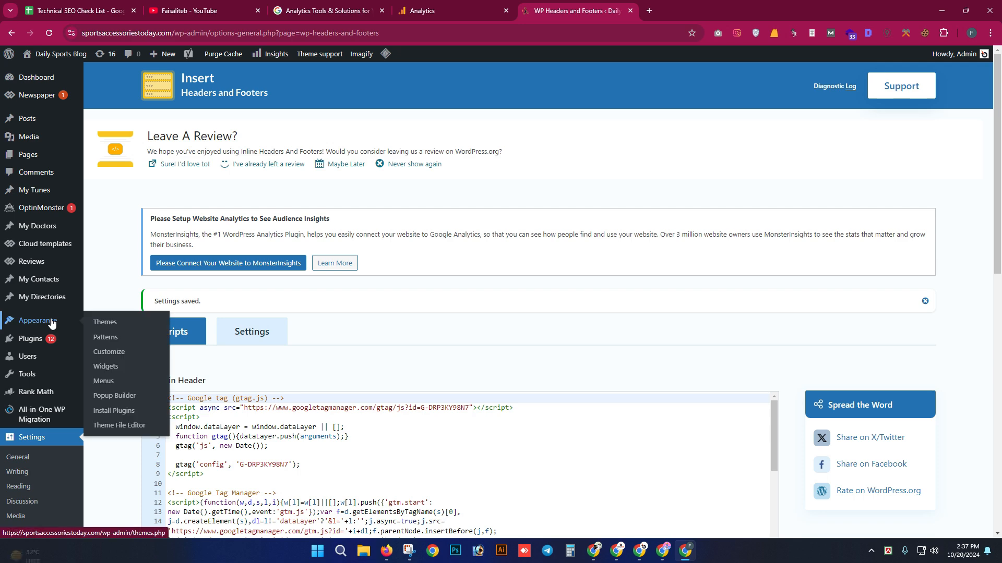
{"action": "mouse_move", "coordinate": [36, 342]}
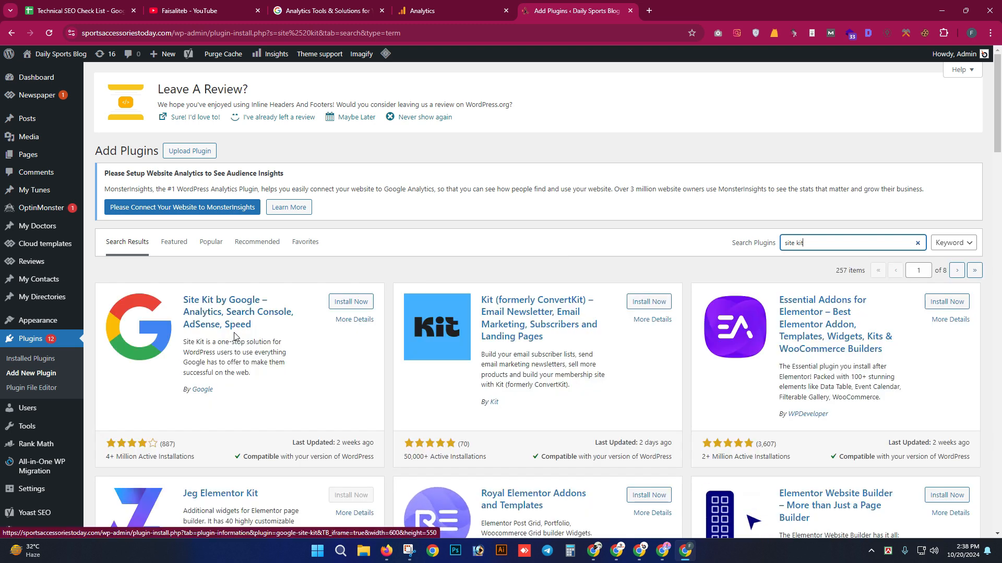
{"action": "left_click", "coordinate": [359, 307]}
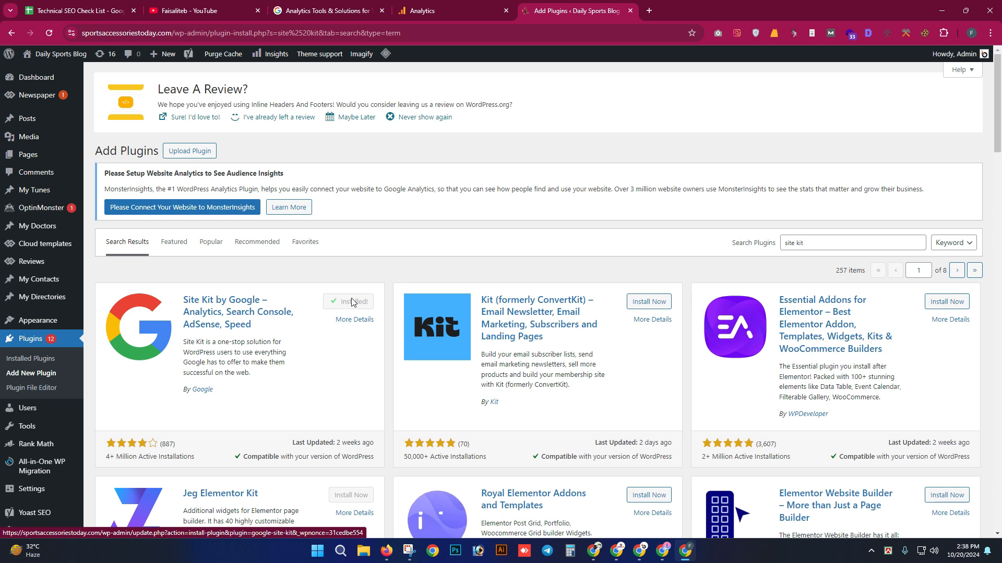
{"action": "left_click", "coordinate": [354, 303]}
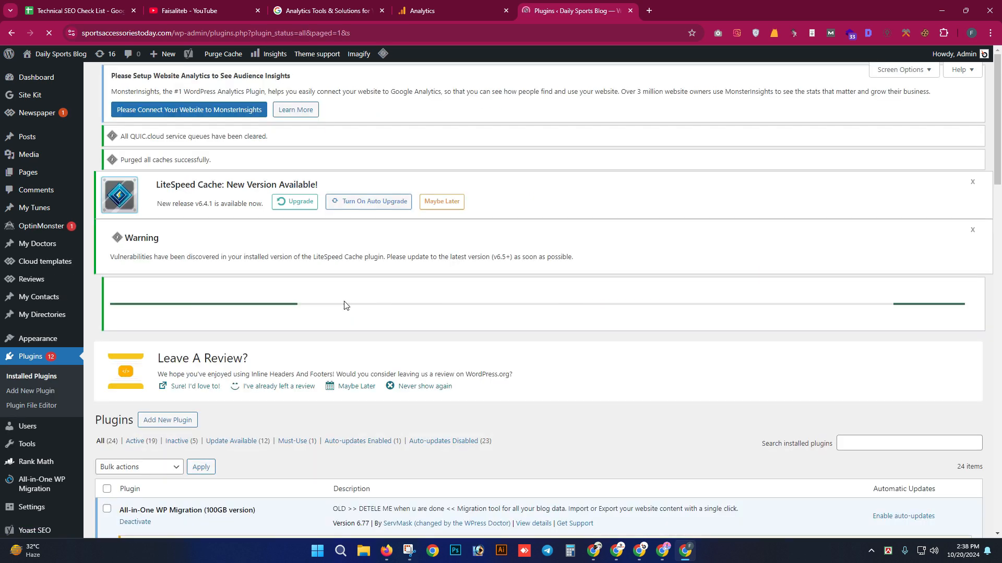
- Start the Site Kit setup and include connecting Google Analytics as part of it
{"action": "scroll", "coordinate": [342, 308], "scroll_direction": "down", "scroll_amount": 4}
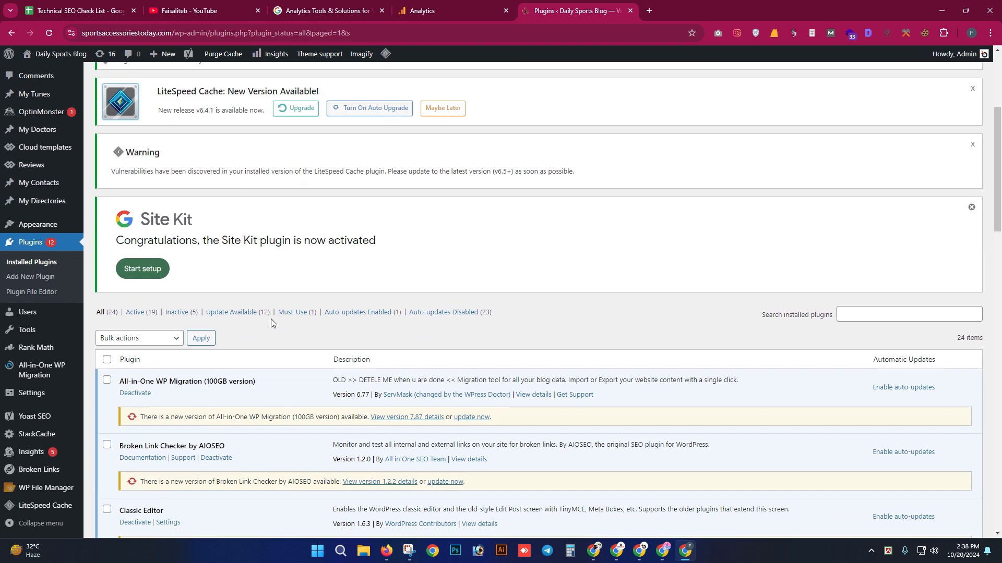
{"action": "left_click", "coordinate": [136, 274]}
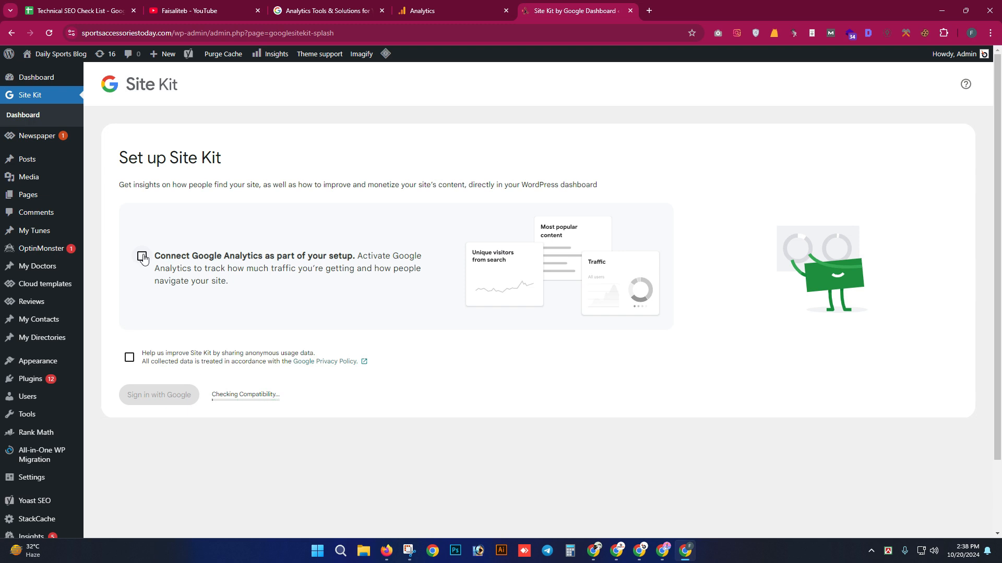
{"action": "left_click", "coordinate": [140, 261]}
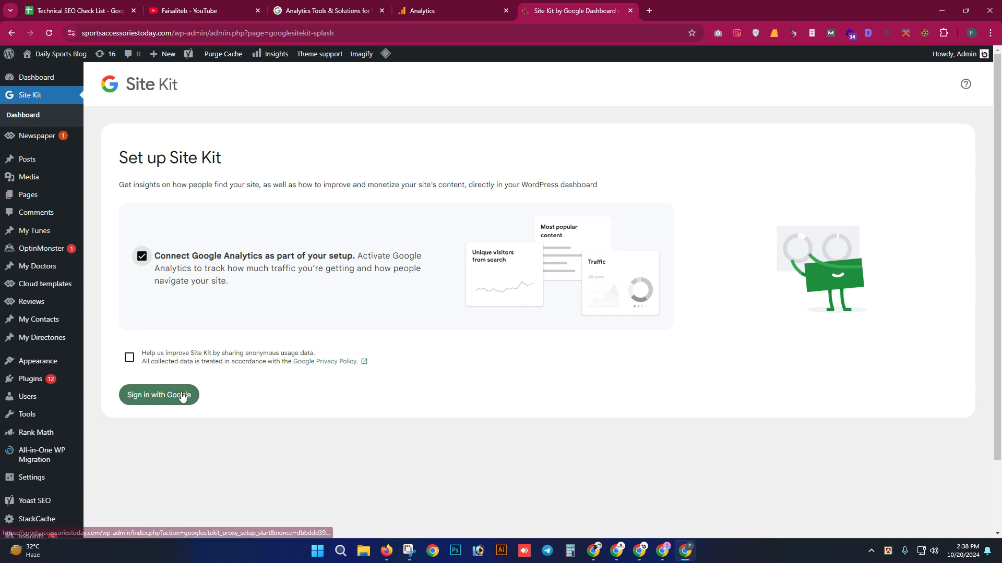
- Sign in to Site Kit with the existing Google account and grant it all of the requested access permissions
{"action": "left_click", "coordinate": [186, 395]}
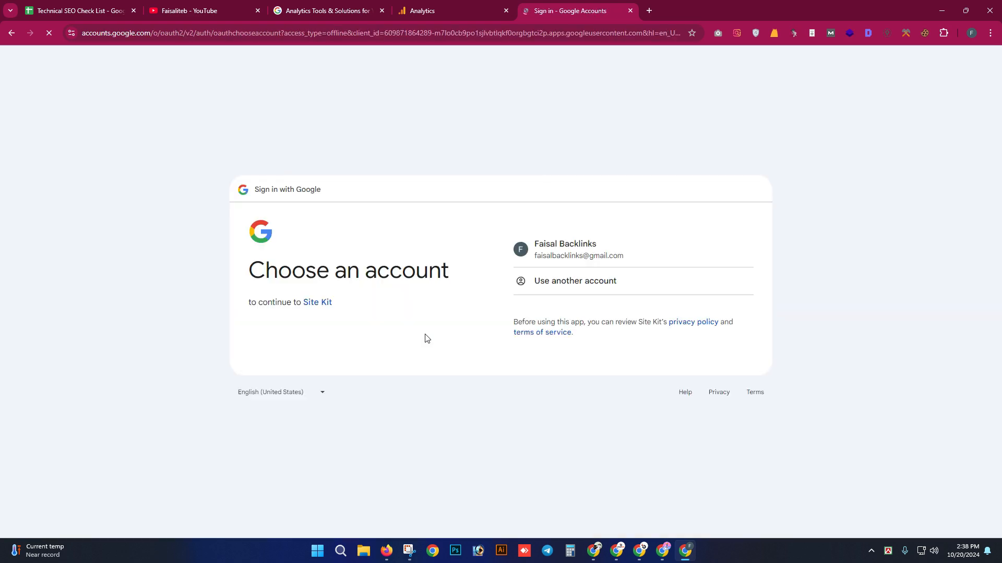
{"action": "left_click", "coordinate": [564, 249]}
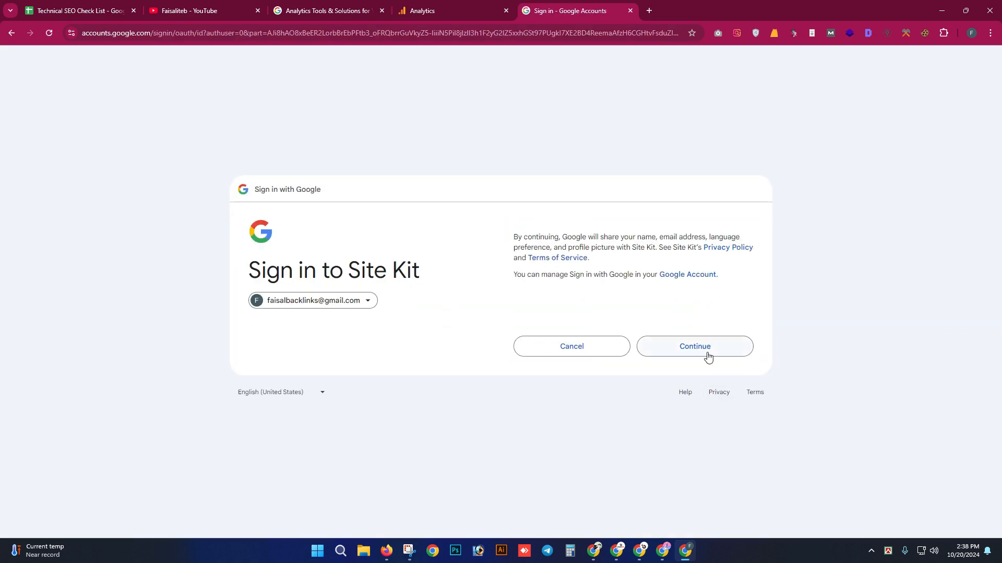
{"action": "left_click", "coordinate": [708, 356]}
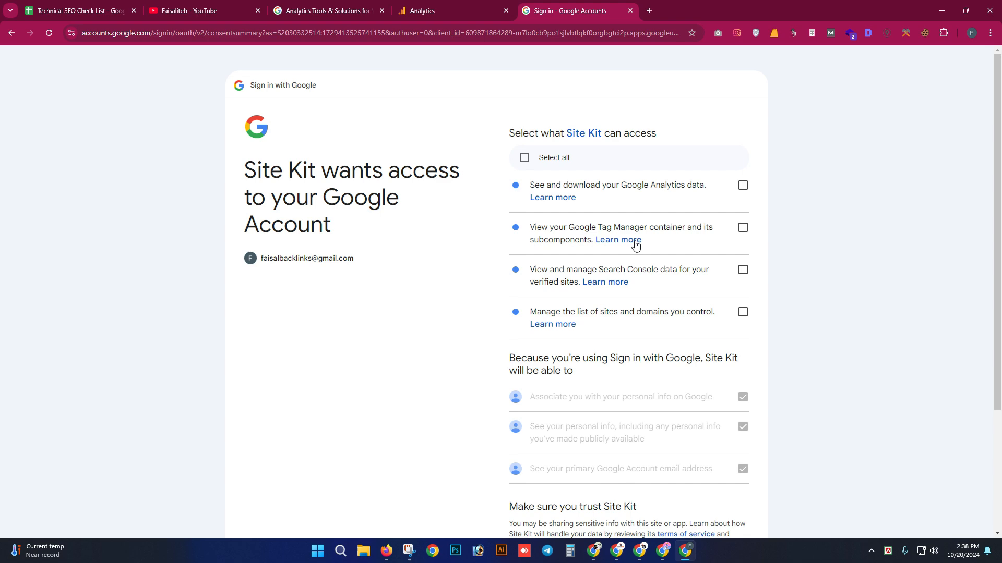
{"action": "left_click", "coordinate": [524, 157]}
{"action": "scroll", "coordinate": [816, 340], "scroll_direction": "down", "scroll_amount": 3}
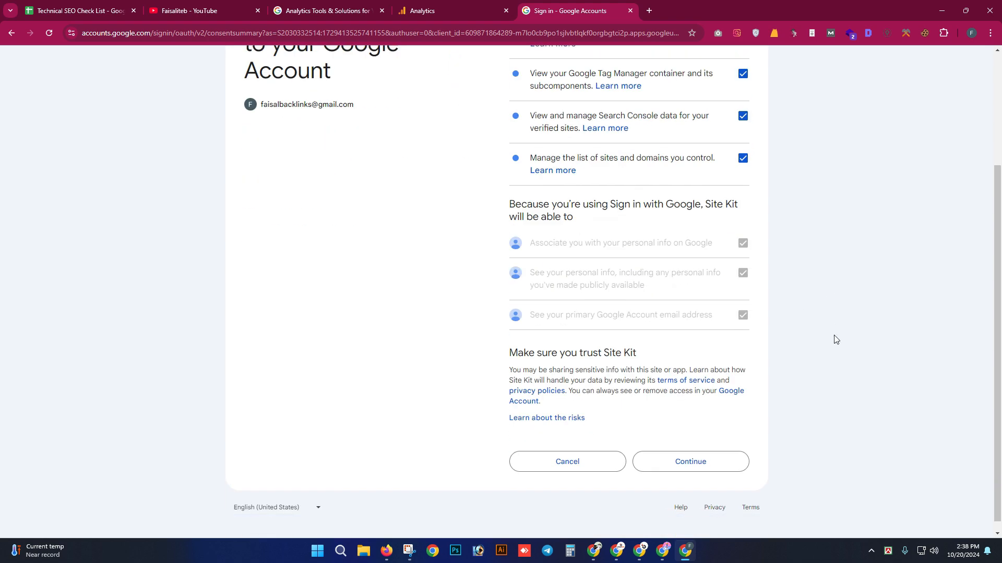
{"action": "left_click", "coordinate": [700, 461]}
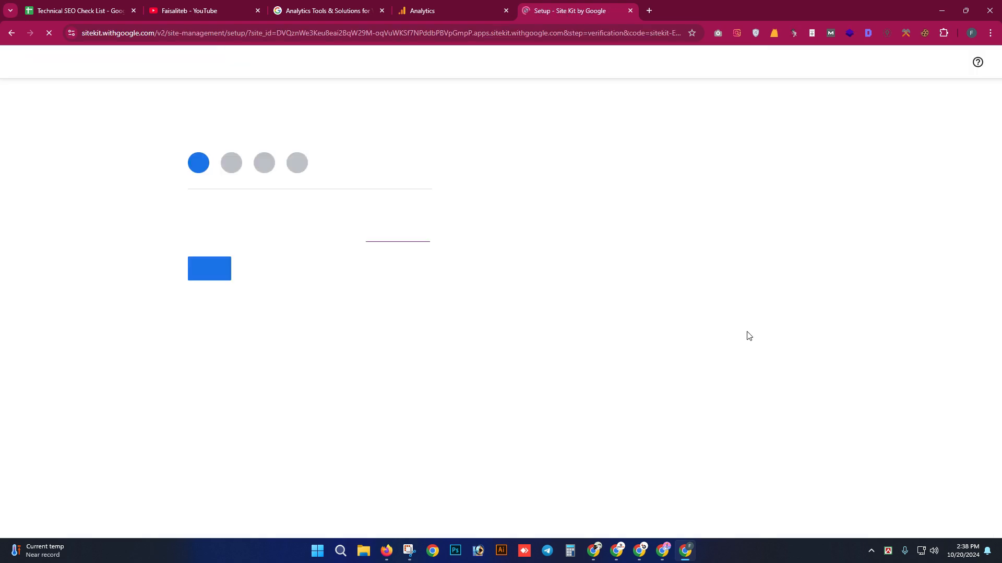
- Proceed through site verification, allow Daily Sports Blog to access the Google Account data, and continue past the Search Console stage
{"action": "left_click", "coordinate": [211, 280]}
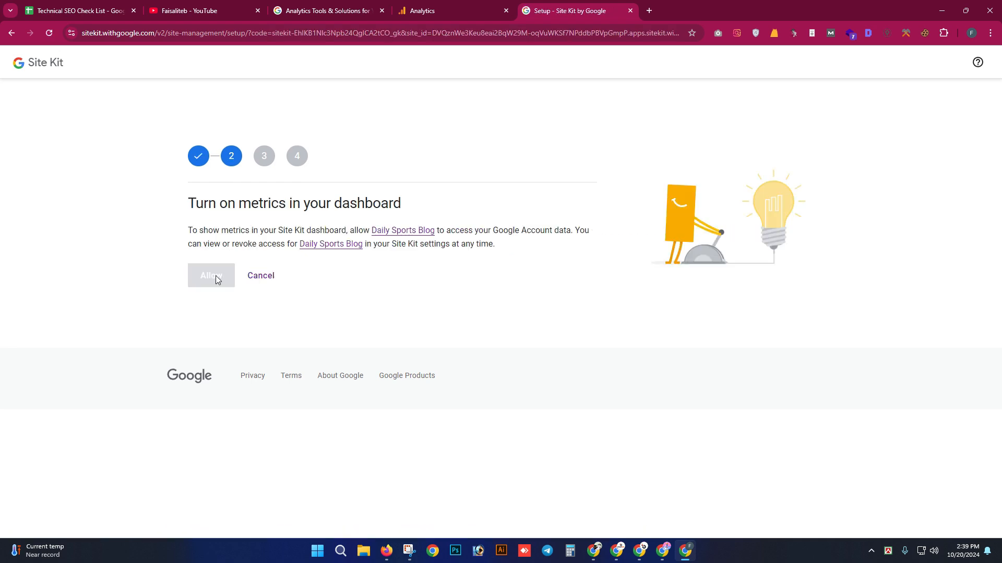
{"action": "left_click", "coordinate": [216, 278]}
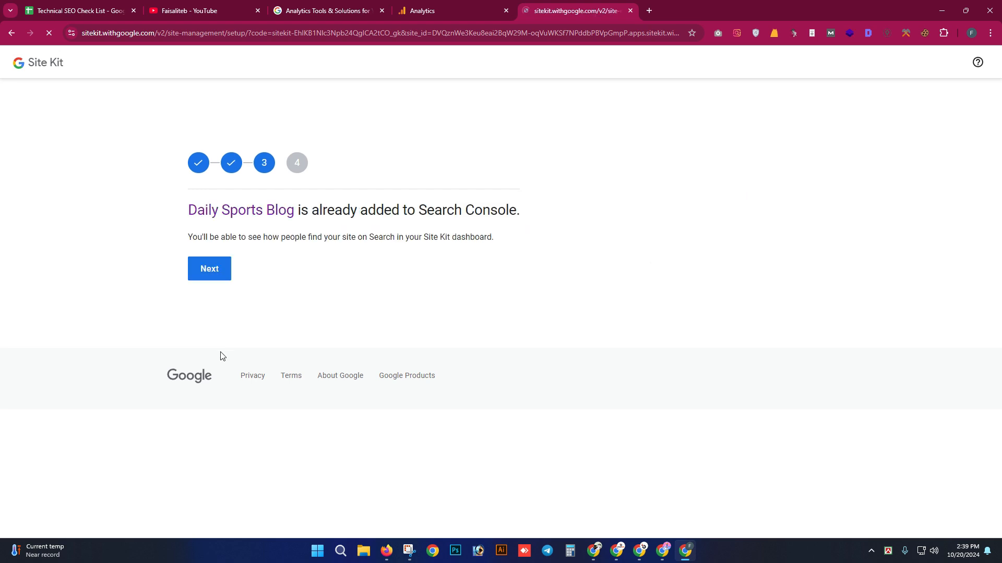
{"action": "left_click", "coordinate": [212, 273]}
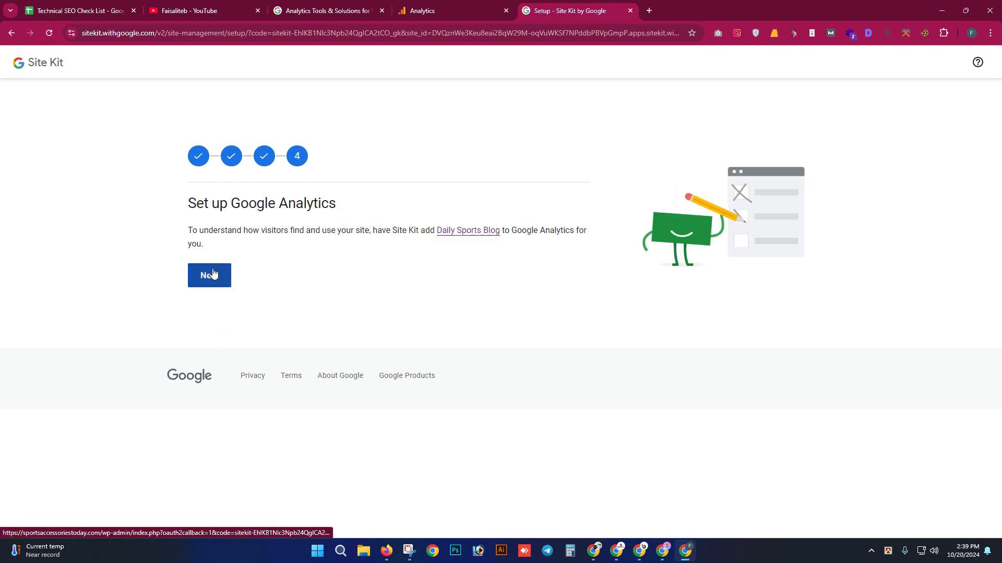
- Continue to the Analytics connection, enable placing the Google Analytics code for the sportsaccessoriestoday property, and complete the setup
{"action": "left_click", "coordinate": [213, 274]}
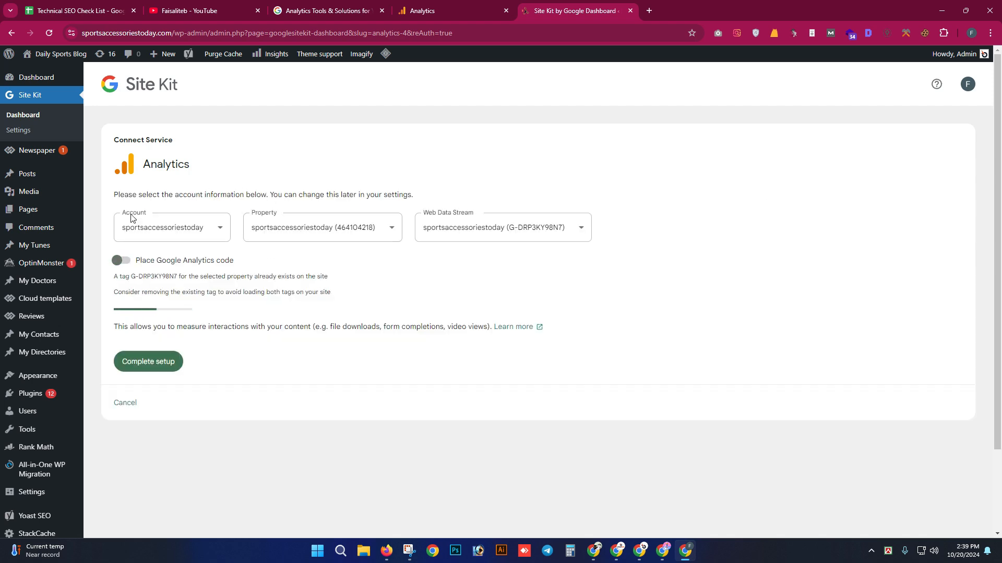
{"action": "left_click", "coordinate": [122, 261]}
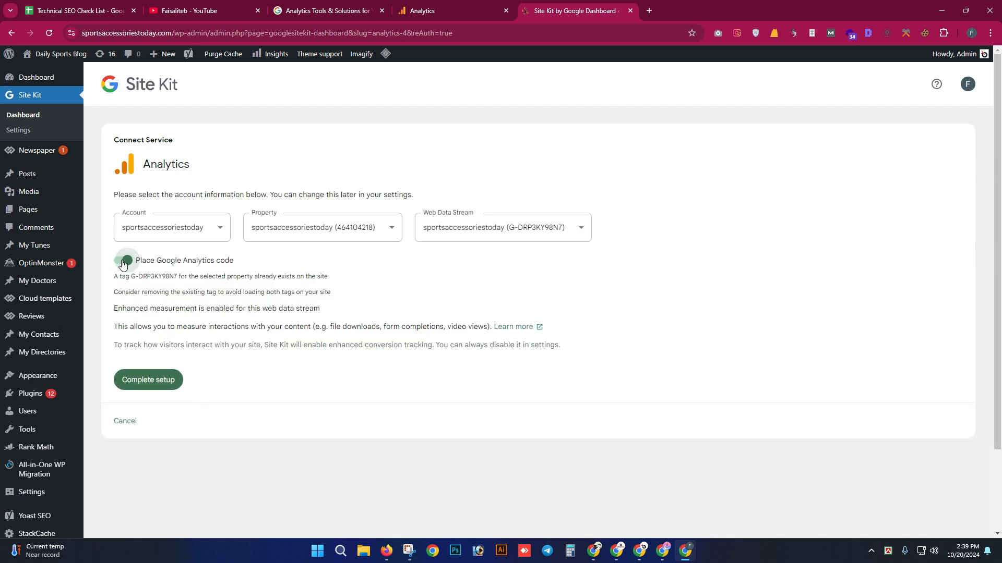
{"action": "left_click", "coordinate": [163, 380]}
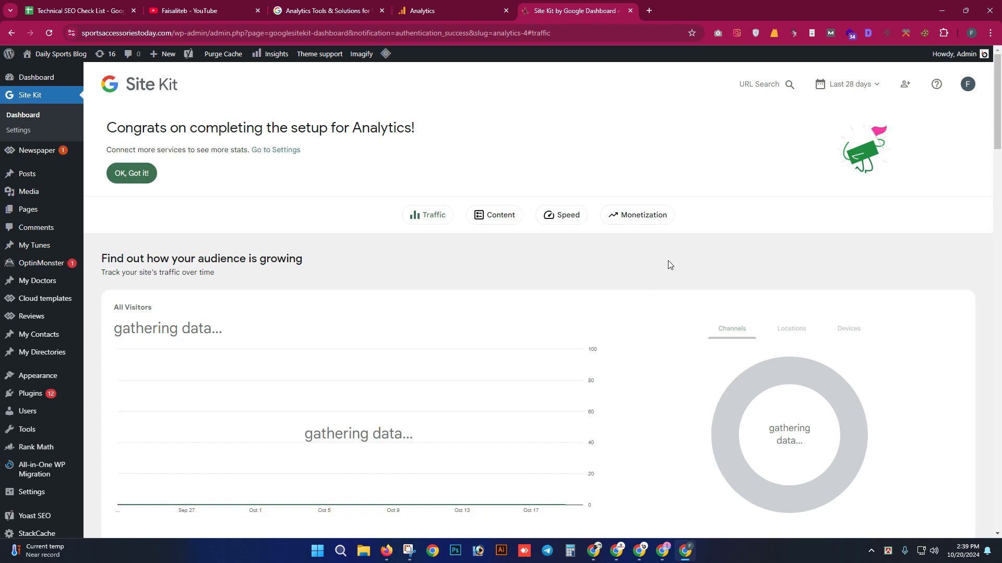
- Look over the Site Kit dashboard's visitor data and search traffic, including the Total Clicks chart for the last 28 days
{"action": "scroll", "coordinate": [520, 274], "scroll_direction": "down", "scroll_amount": 10}
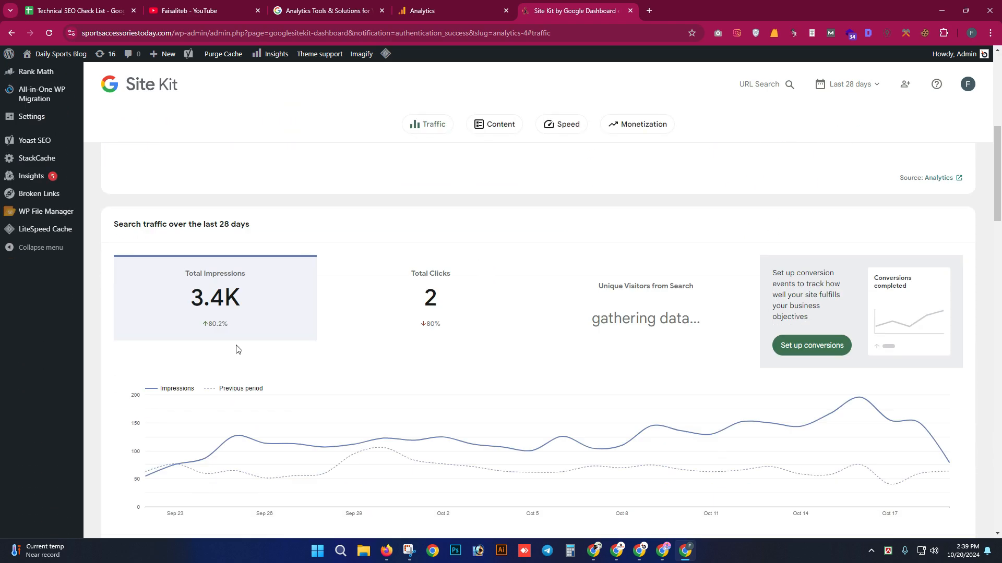
{"action": "left_click", "coordinate": [453, 259]}
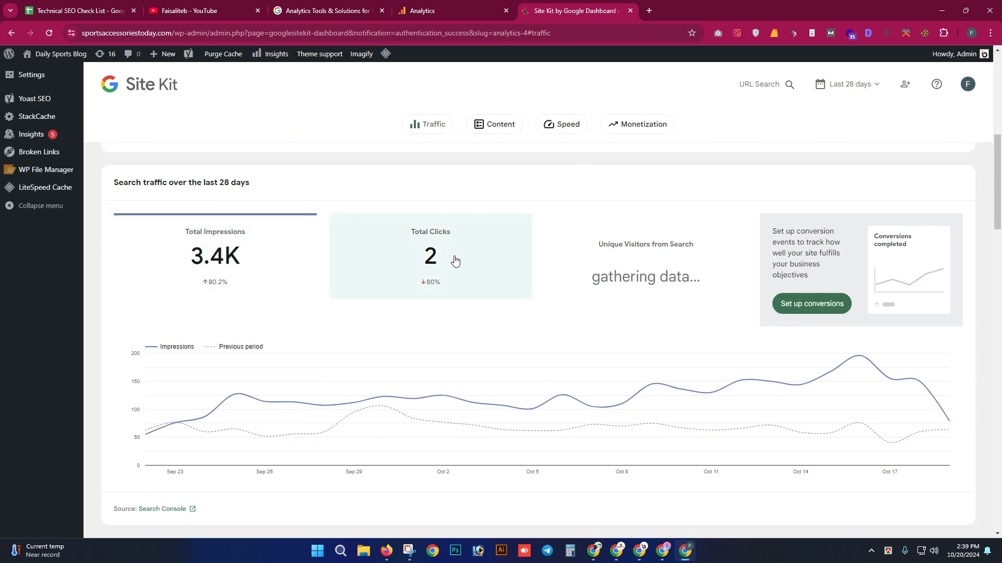
{"action": "scroll", "coordinate": [277, 350], "scroll_direction": "down", "scroll_amount": 5}
{"action": "scroll", "coordinate": [235, 334], "scroll_direction": "up", "scroll_amount": 7}
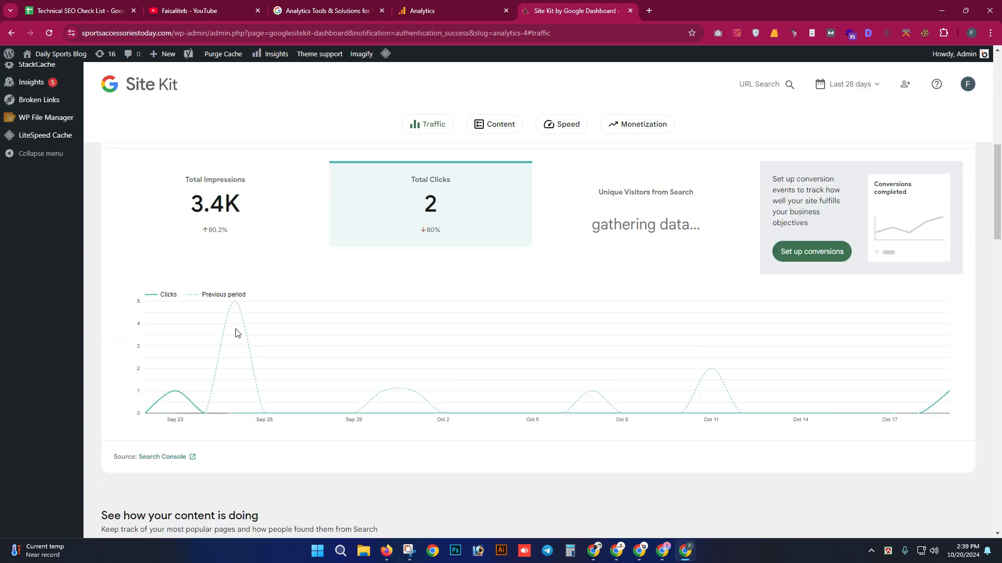
{"action": "left_click", "coordinate": [212, 379]}
{"action": "scroll", "coordinate": [335, 224], "scroll_direction": "up", "scroll_amount": 5}
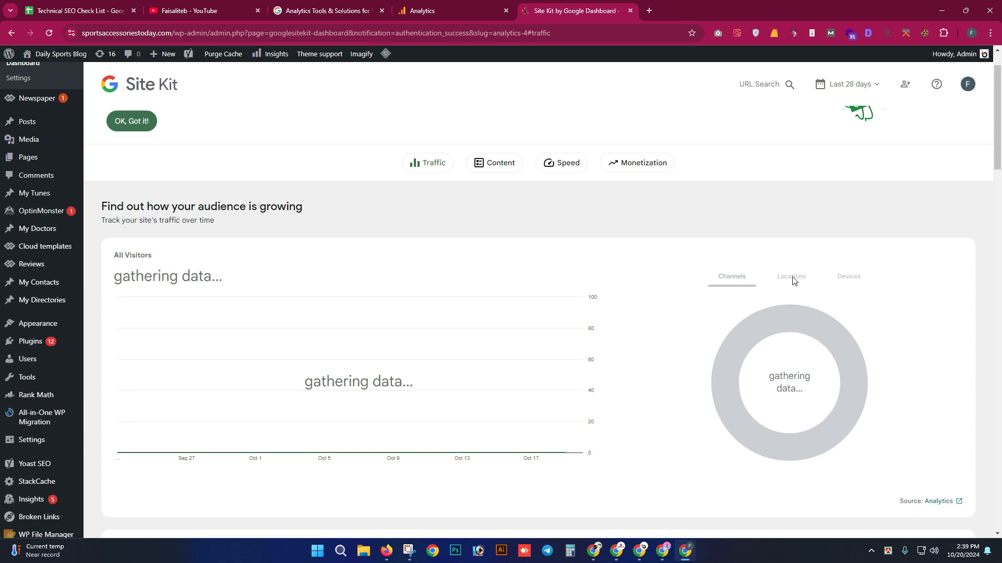
{"action": "scroll", "coordinate": [532, 321], "scroll_direction": "down", "scroll_amount": 8}
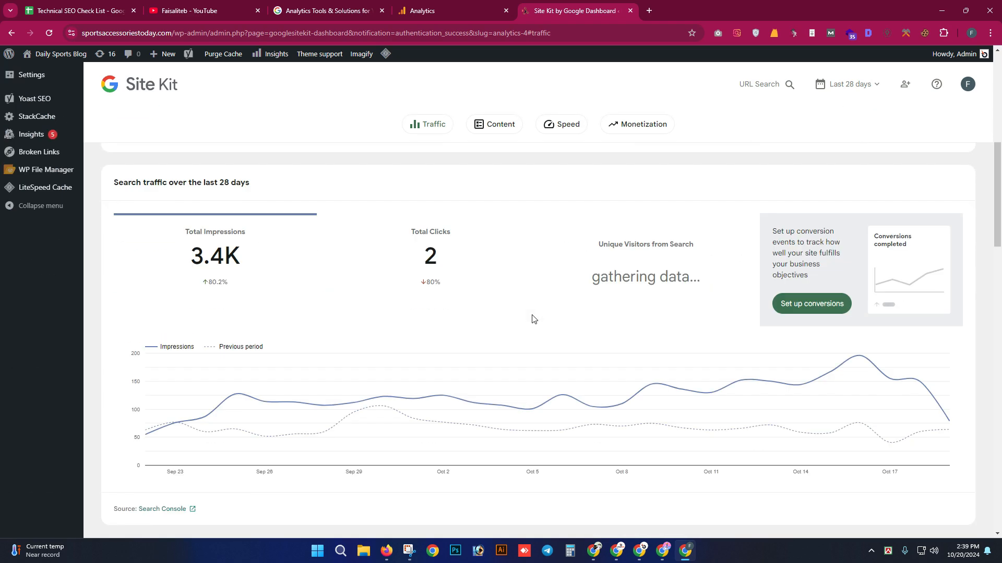
{"action": "scroll", "coordinate": [532, 313], "scroll_direction": "up", "scroll_amount": 9}
{"action": "left_click", "coordinate": [413, 8]}
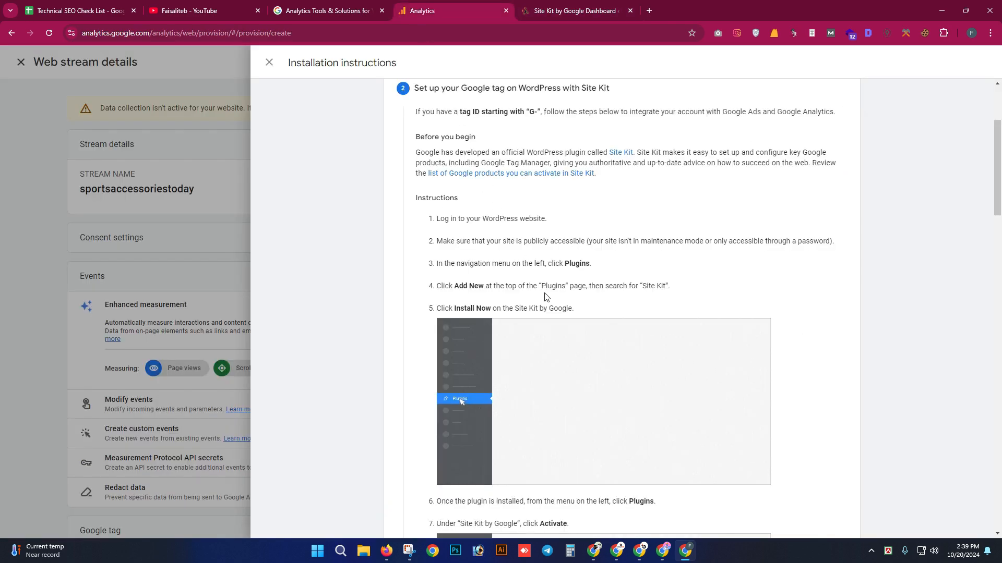
{"action": "scroll", "coordinate": [545, 319], "scroll_direction": "up", "scroll_amount": 3}
{"action": "scroll", "coordinate": [553, 309], "scroll_direction": "down", "scroll_amount": 20}
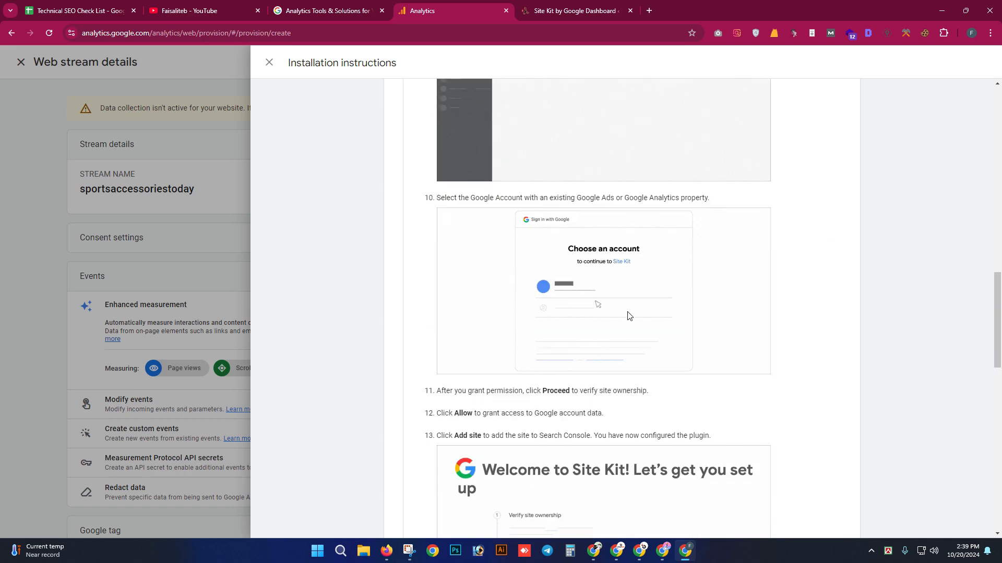
{"action": "scroll", "coordinate": [645, 320], "scroll_direction": "down", "scroll_amount": 2}
{"action": "scroll", "coordinate": [644, 319], "scroll_direction": "up", "scroll_amount": 3}
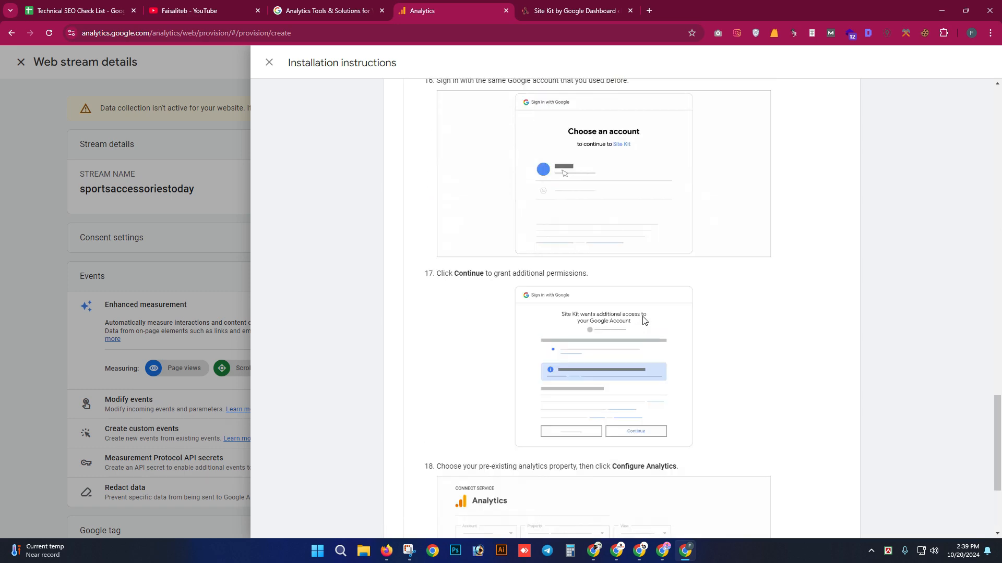
{"action": "scroll", "coordinate": [699, 355], "scroll_direction": "down", "scroll_amount": 3}
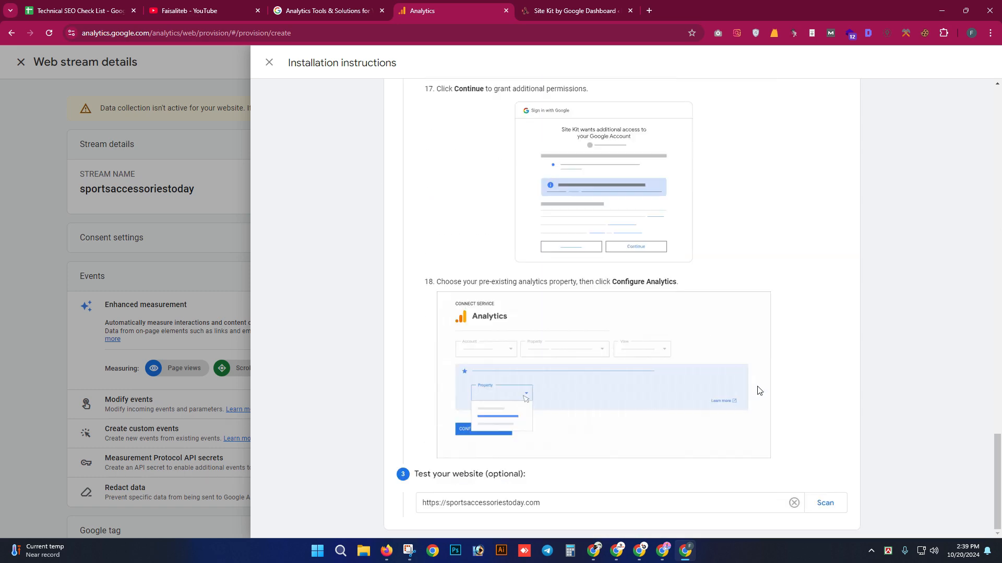
{"action": "left_click", "coordinate": [826, 503]}
{"action": "scroll", "coordinate": [761, 357], "scroll_direction": "up", "scroll_amount": 13}
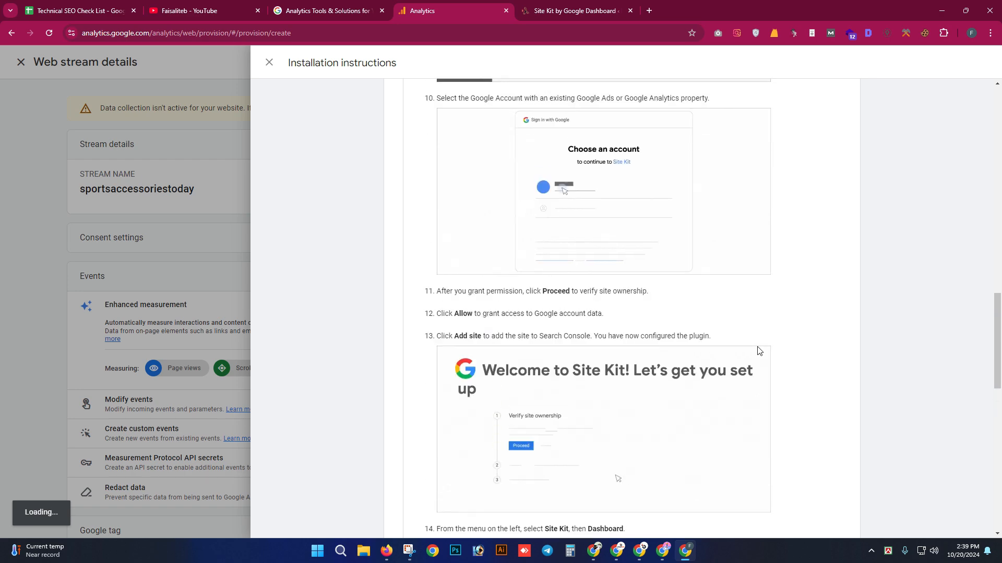
{"action": "scroll", "coordinate": [759, 350], "scroll_direction": "up", "scroll_amount": 20}
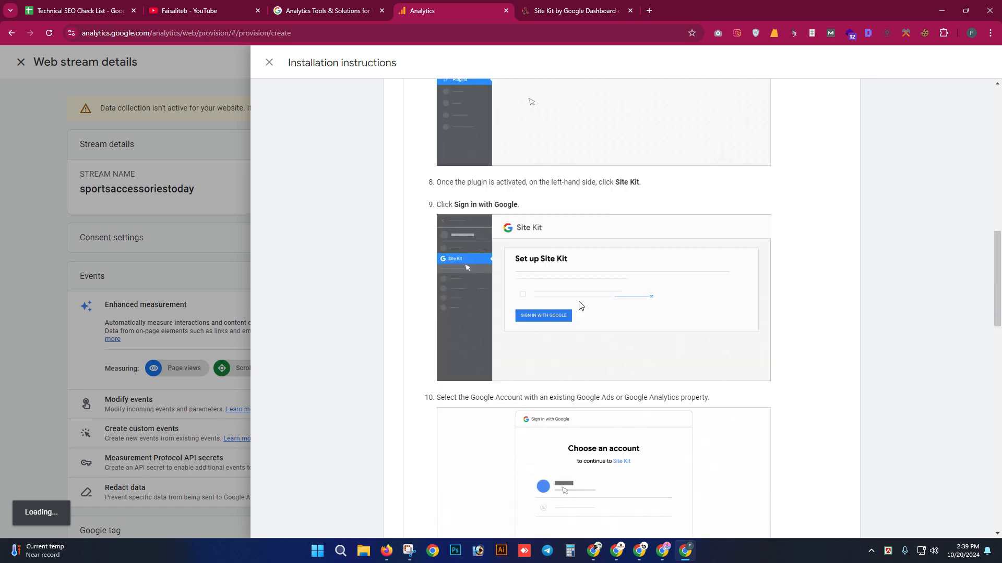
{"action": "scroll", "coordinate": [563, 301], "scroll_direction": "down", "scroll_amount": 20}
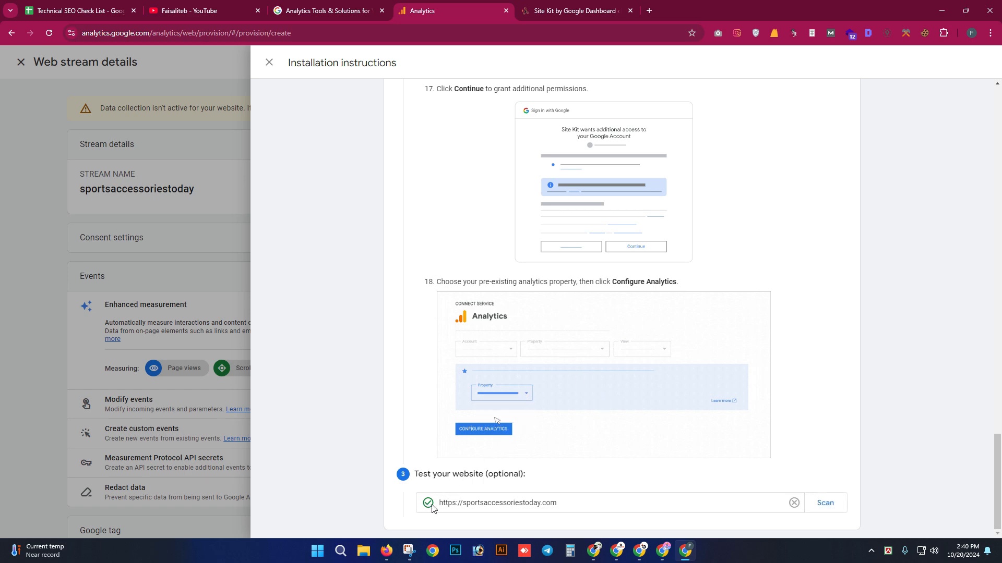
- Leave the installation instructions and web stream details, complete the data collection stage, and continue to the Analytics home
{"action": "left_click", "coordinate": [171, 192]}
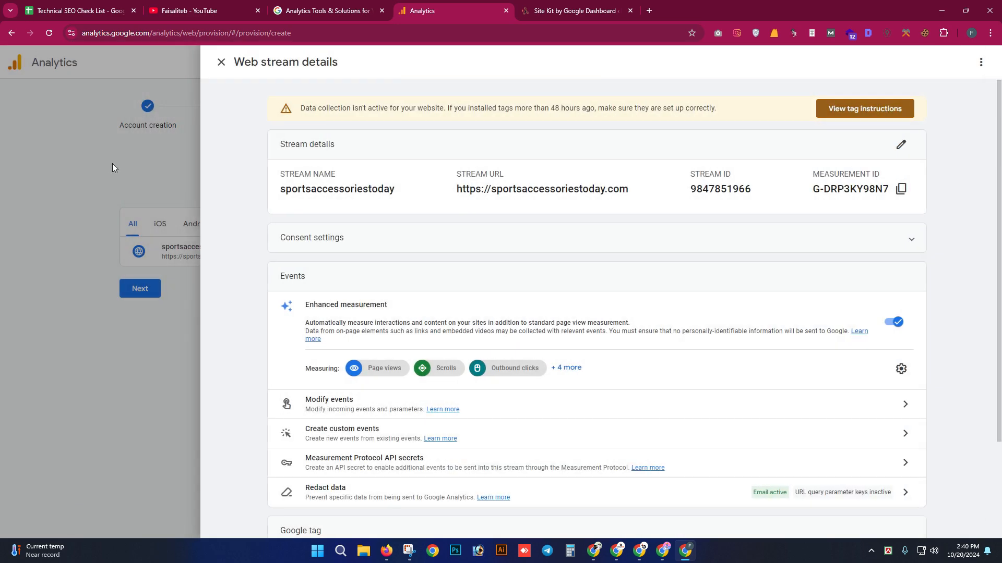
{"action": "left_click", "coordinate": [112, 165]}
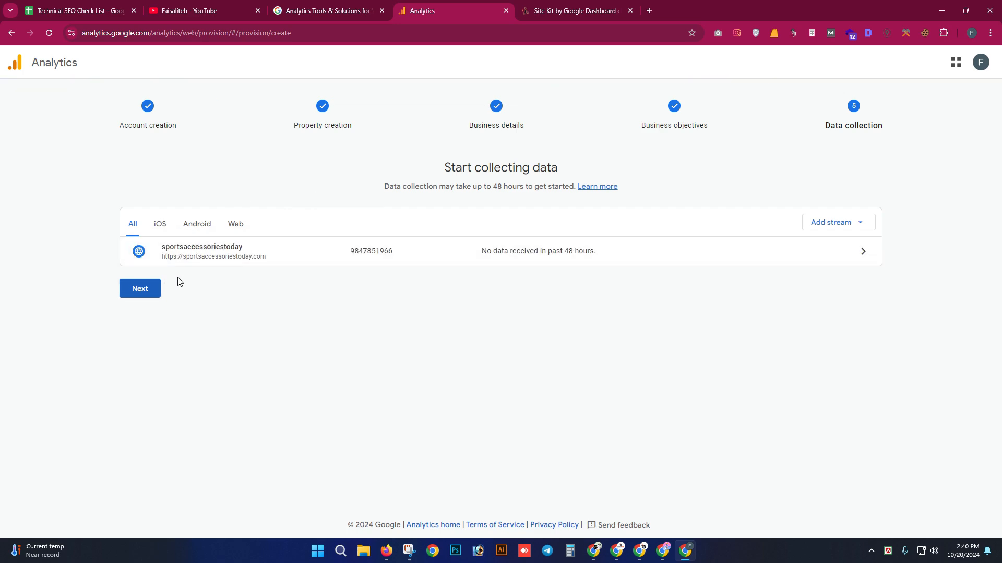
{"action": "left_click", "coordinate": [862, 259]}
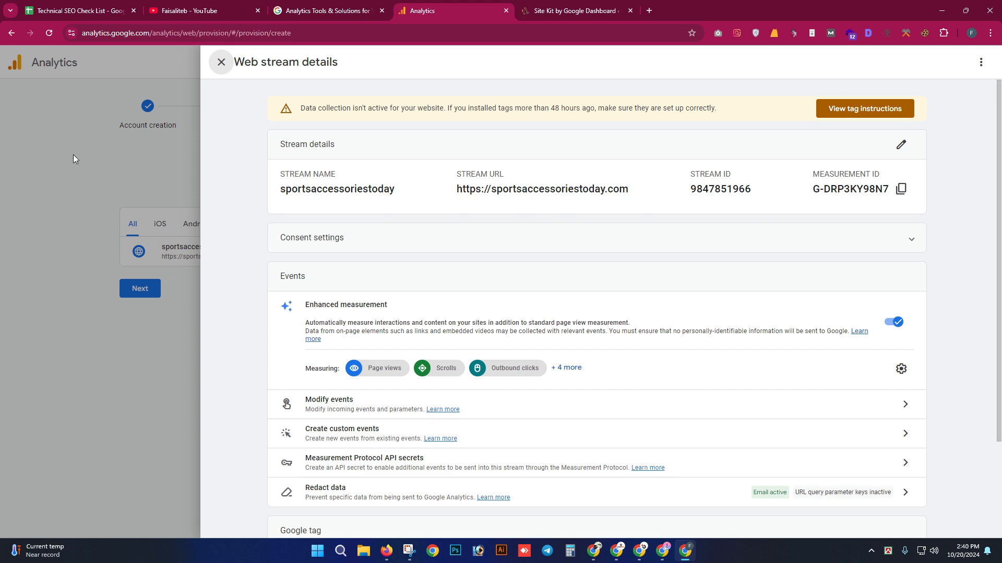
{"action": "left_click", "coordinate": [75, 170]}
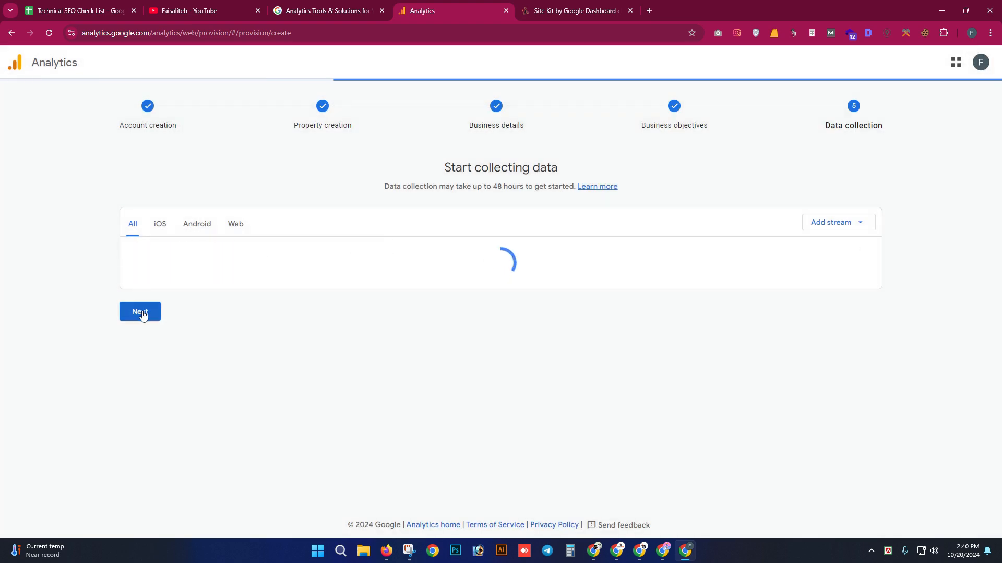
{"action": "left_click", "coordinate": [145, 292]}
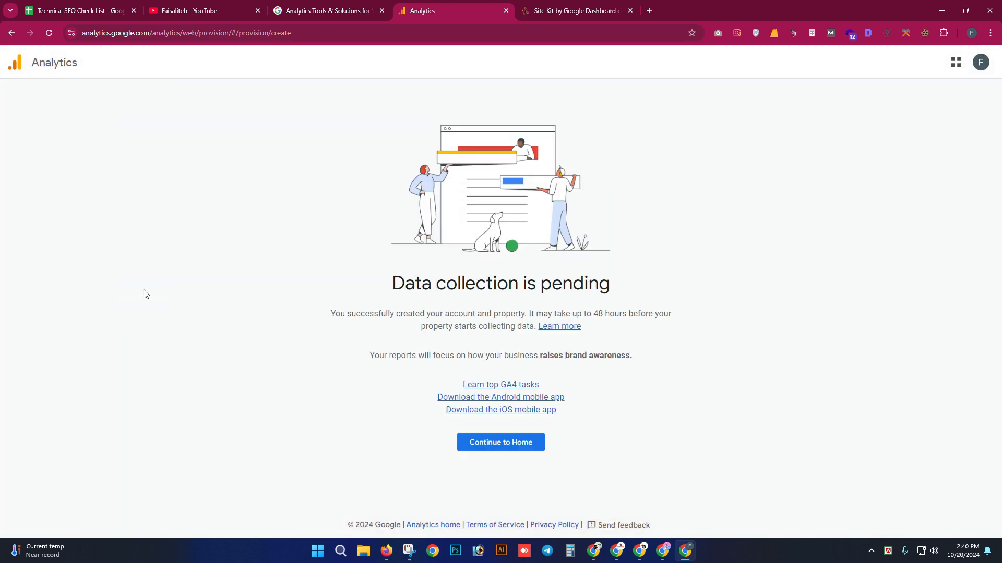
{"action": "left_click", "coordinate": [495, 441]}
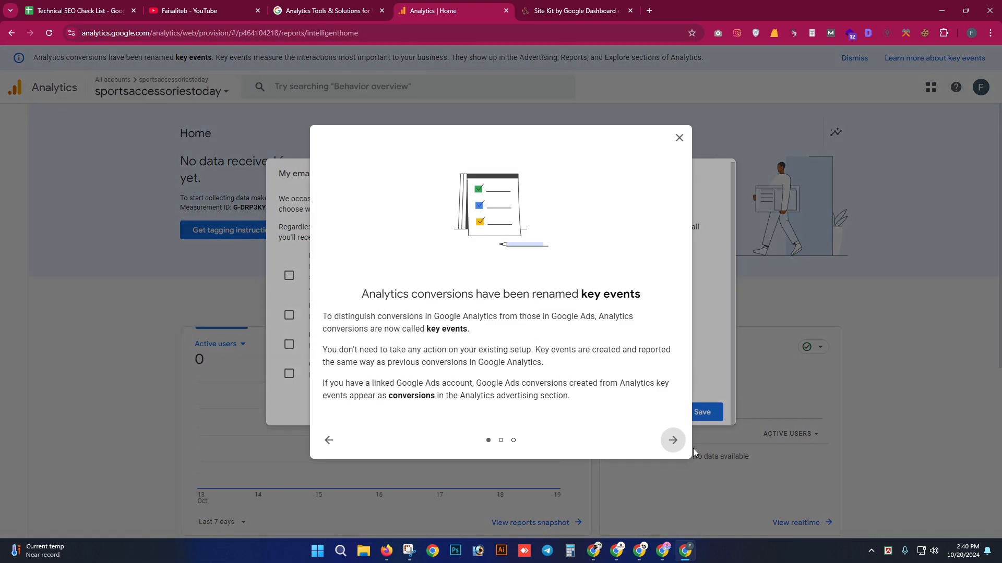
- Go through and acknowledge the key events introduction, and save the email communication preferences with every option unchecked
{"action": "left_click", "coordinate": [675, 443]}
{"action": "left_click", "coordinate": [674, 442]}
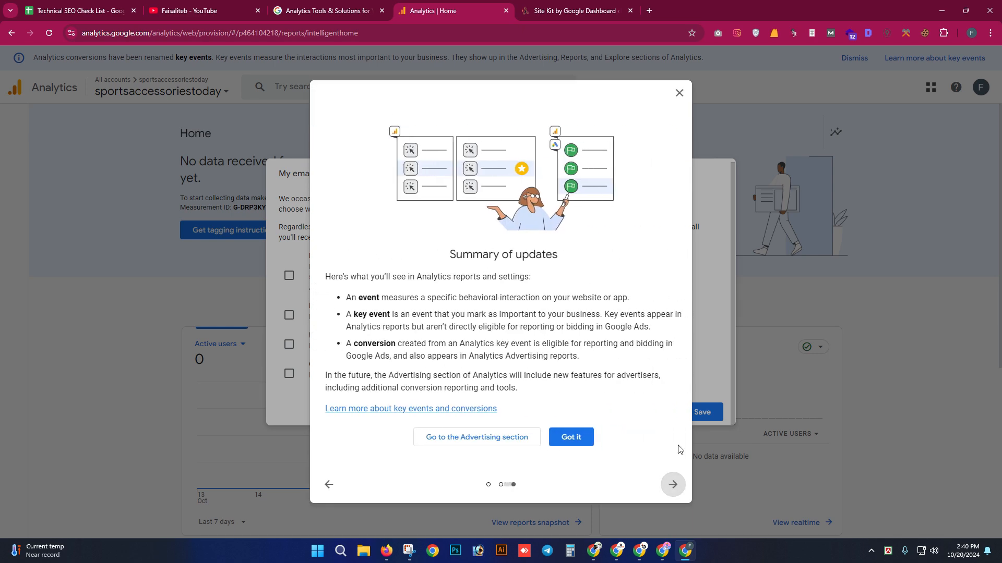
{"action": "left_click", "coordinate": [568, 438]}
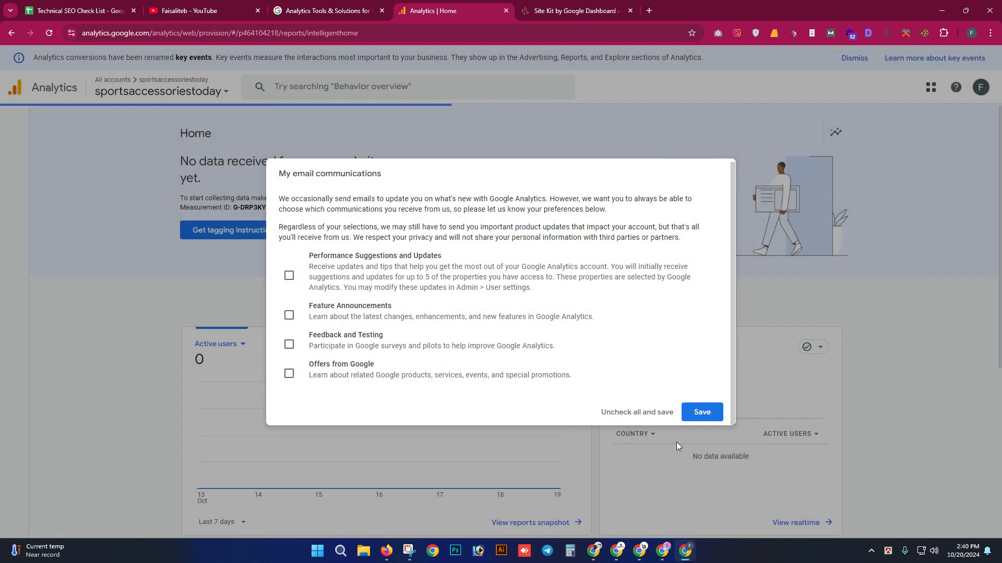
{"action": "left_click", "coordinate": [702, 413]}
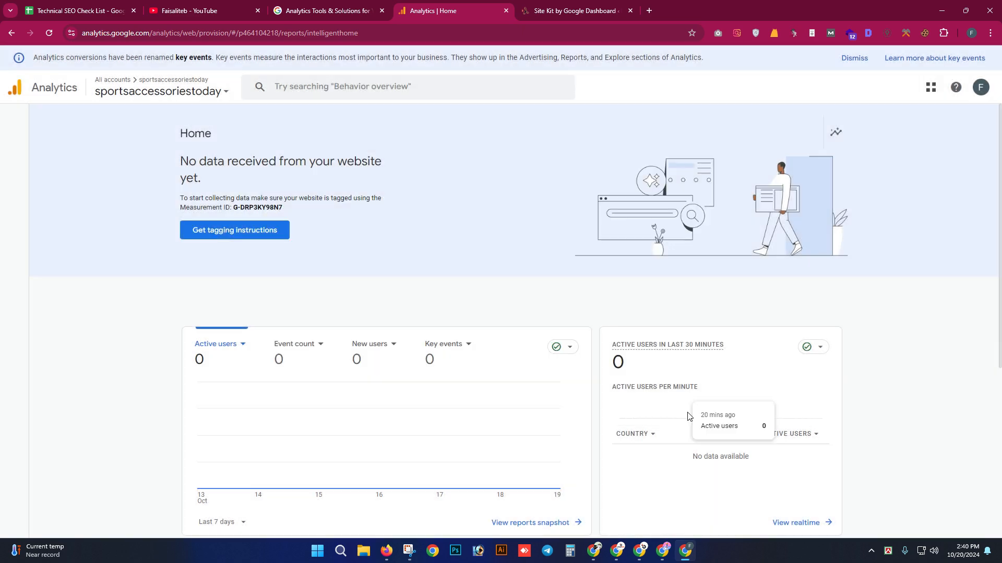
- Visit the live Daily Sports Blog site from WordPress and browse the article "Choosing the Perfect Football Boots: A User Guide"
{"action": "scroll", "coordinate": [313, 360], "scroll_direction": "down", "scroll_amount": 2}
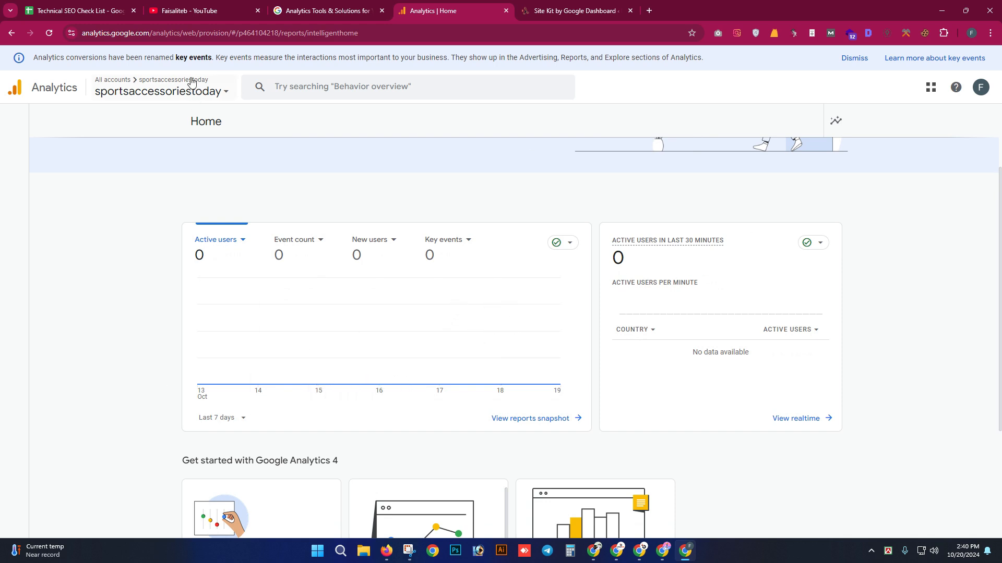
{"action": "left_click", "coordinate": [607, 8]}
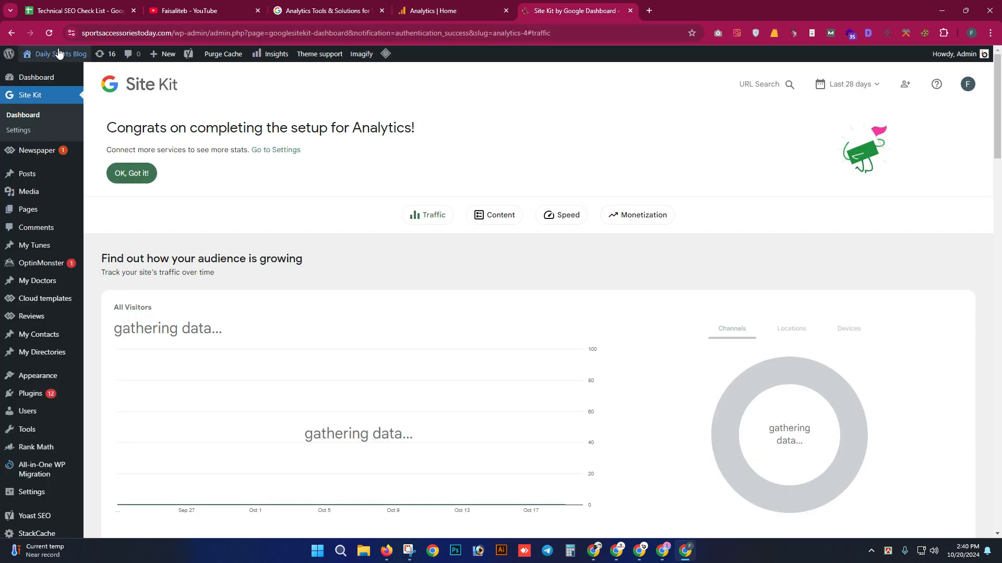
{"action": "mouse_move", "coordinate": [47, 65]}
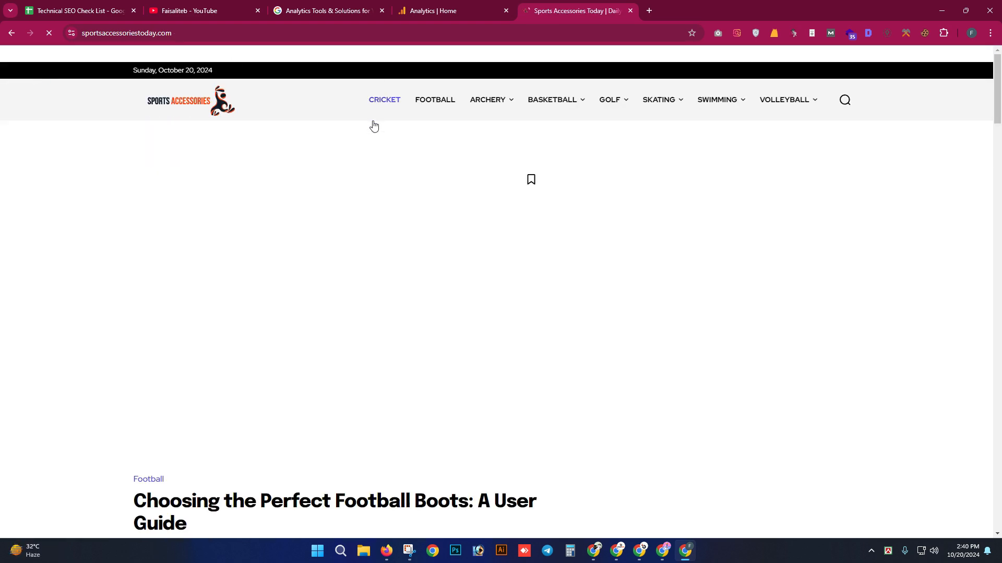
{"action": "scroll", "coordinate": [326, 291], "scroll_direction": "down", "scroll_amount": 3}
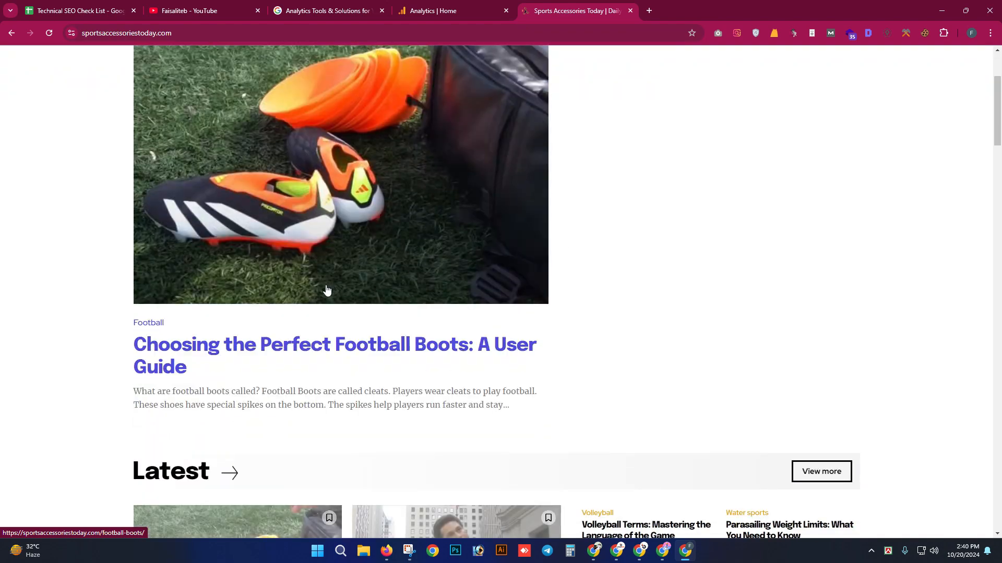
{"action": "left_click", "coordinate": [306, 346]}
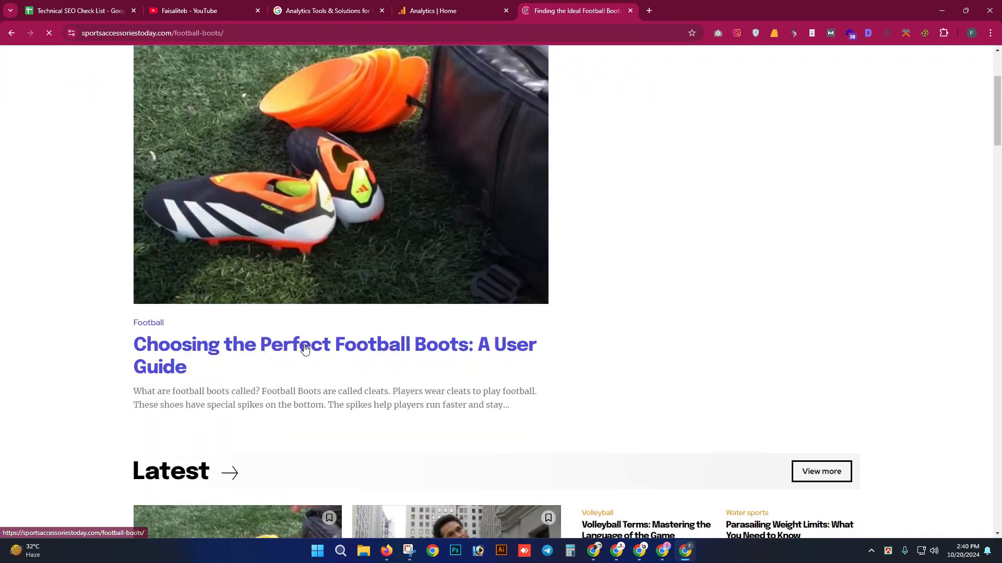
{"action": "scroll", "coordinate": [368, 322], "scroll_direction": "down", "scroll_amount": 15}
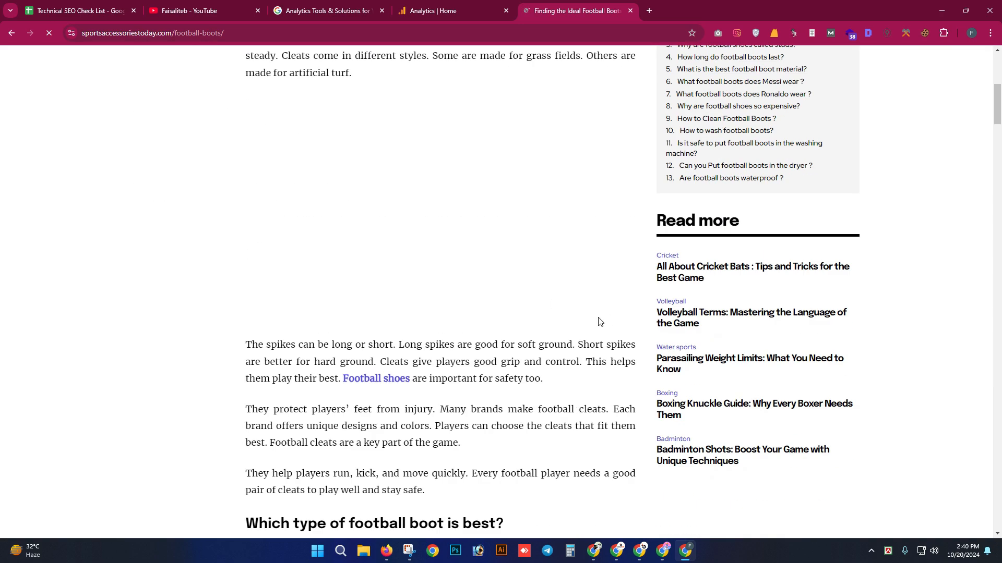
{"action": "scroll", "coordinate": [399, 230], "scroll_direction": "down", "scroll_amount": 4}
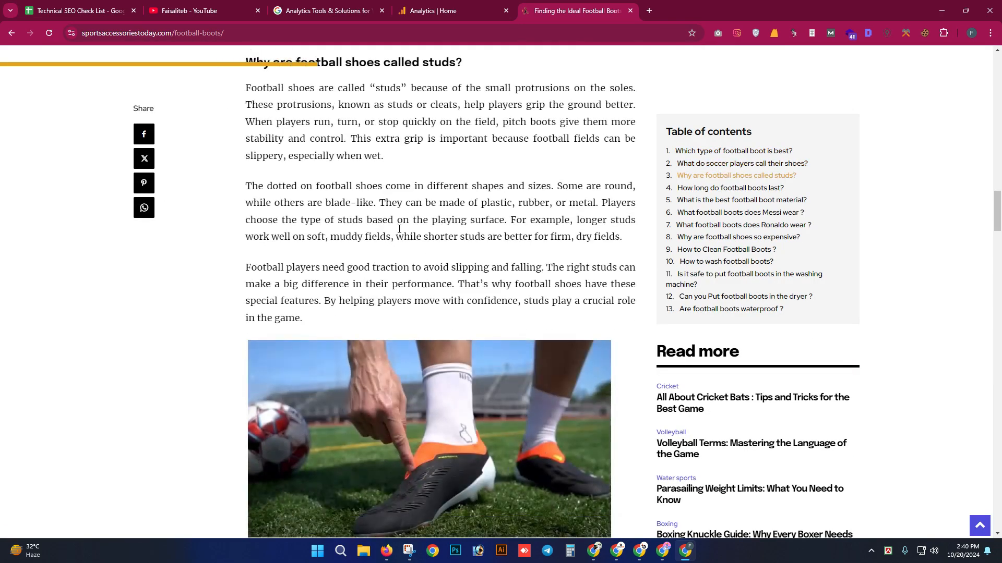
- Reload the Analytics home for sportsaccessoriestoday and check its active user cards for data
{"action": "left_click", "coordinate": [414, 12]}
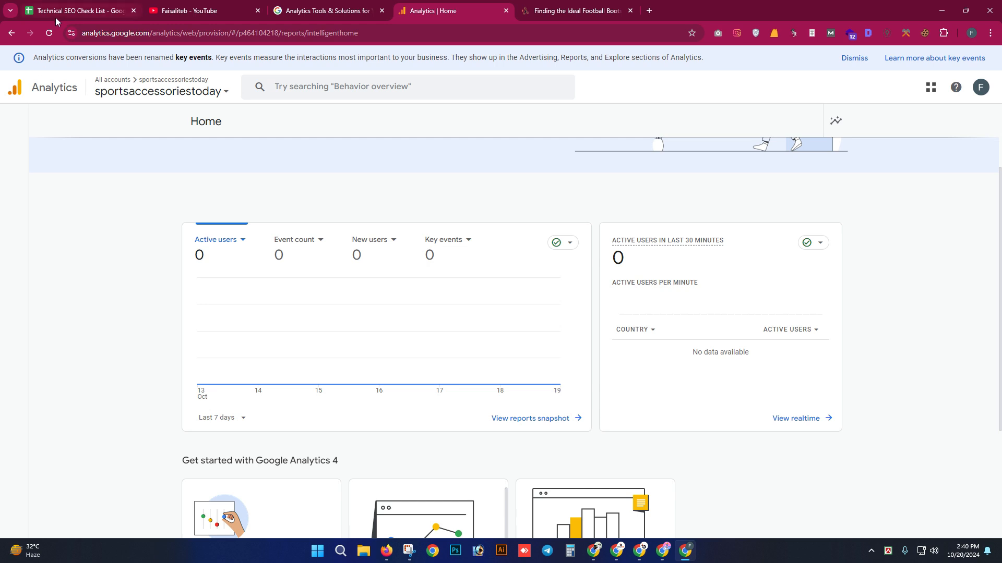
{"action": "left_click", "coordinate": [49, 33]}
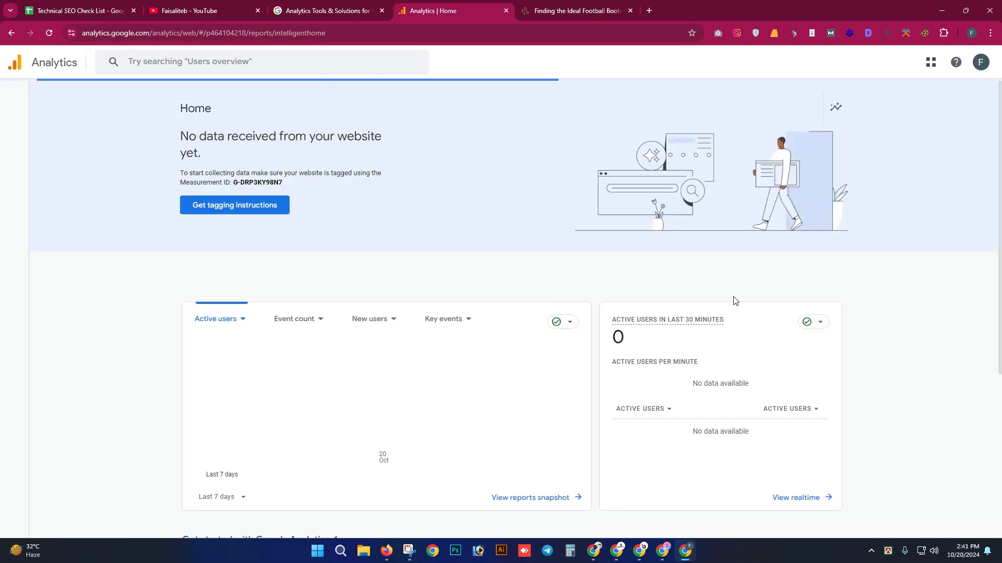
{"action": "scroll", "coordinate": [36, 386], "scroll_direction": "down", "scroll_amount": 5}
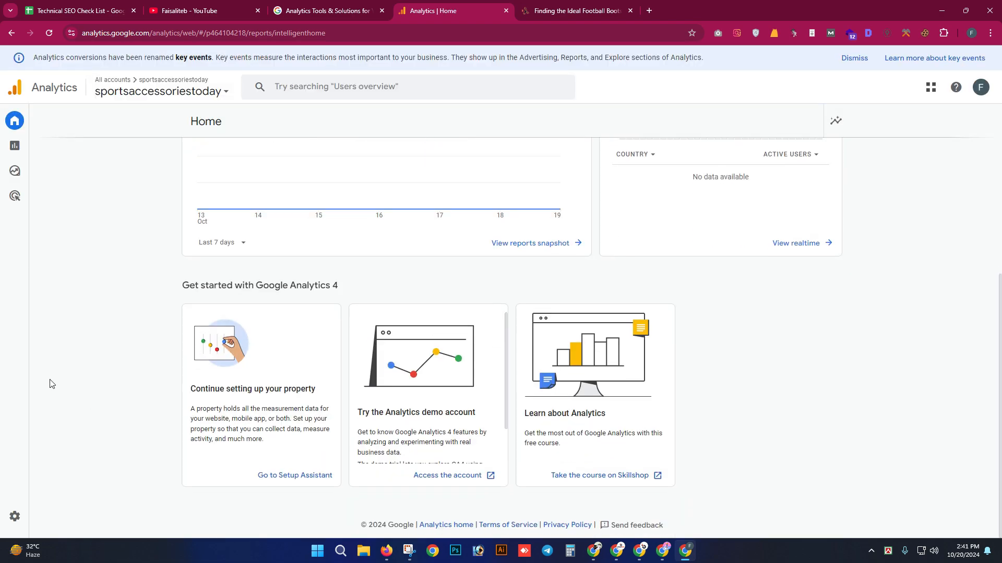
{"action": "scroll", "coordinate": [50, 387], "scroll_direction": "up", "scroll_amount": 5}
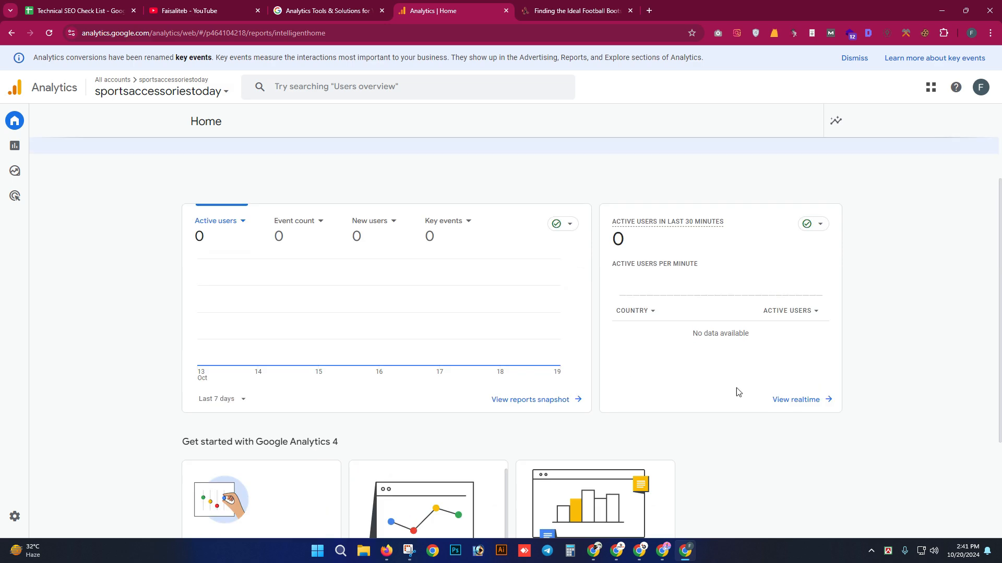
- Open the realtime report, dismiss the notice about reports moved to Advertising, and examine the views, events and user map
{"action": "left_click", "coordinate": [796, 398]}
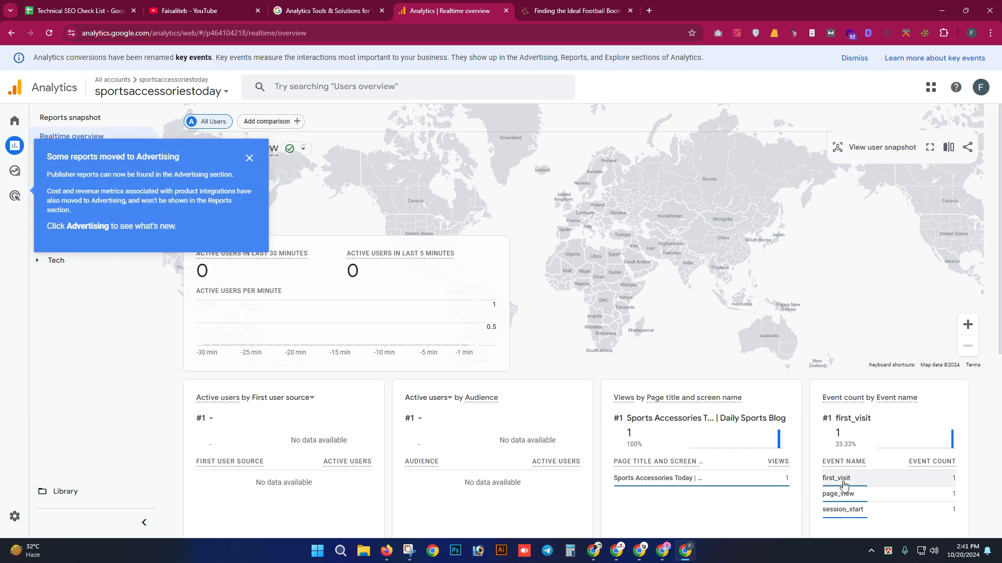
{"action": "scroll", "coordinate": [729, 485], "scroll_direction": "down", "scroll_amount": 6}
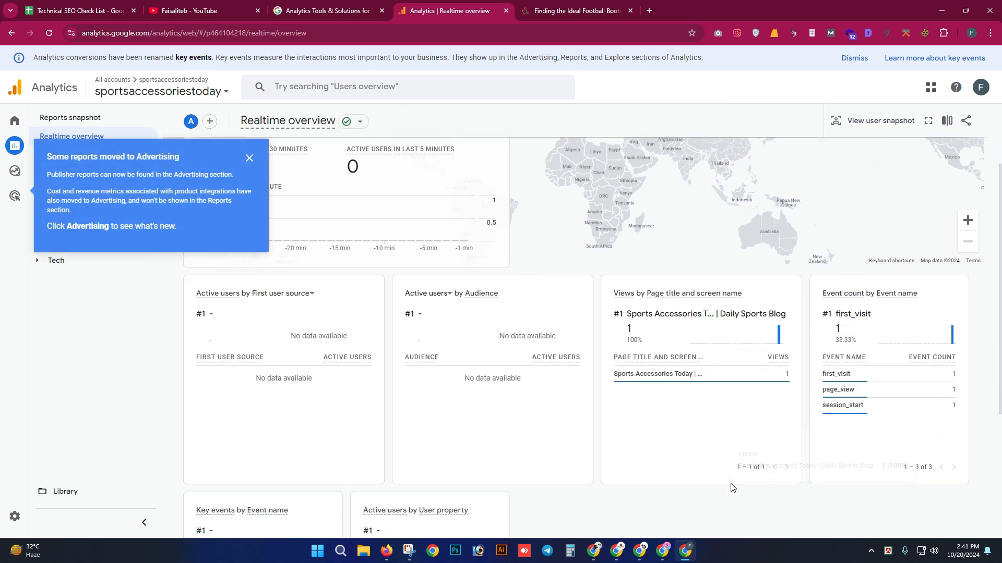
{"action": "scroll", "coordinate": [628, 359], "scroll_direction": "up", "scroll_amount": 6}
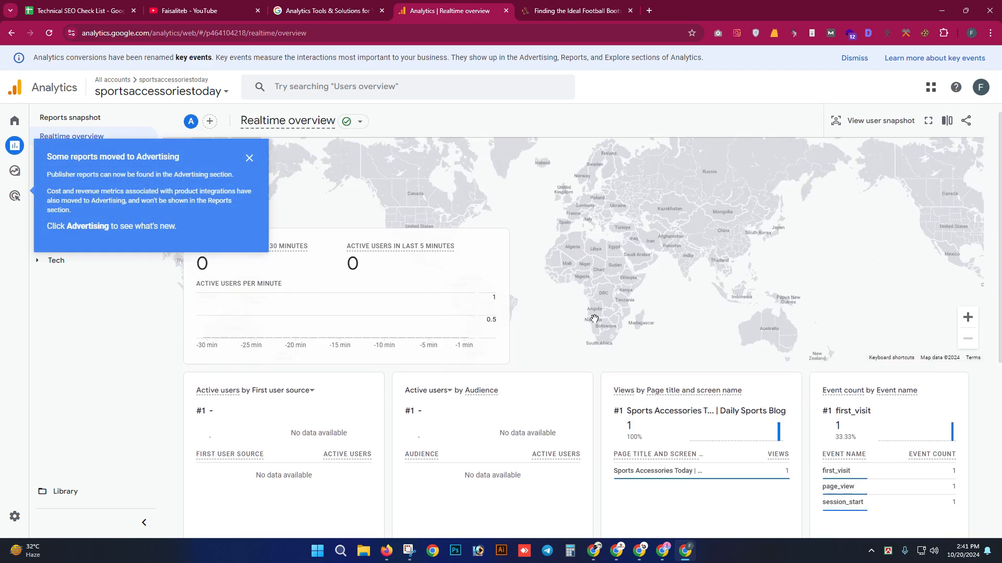
{"action": "left_click", "coordinate": [249, 158]}
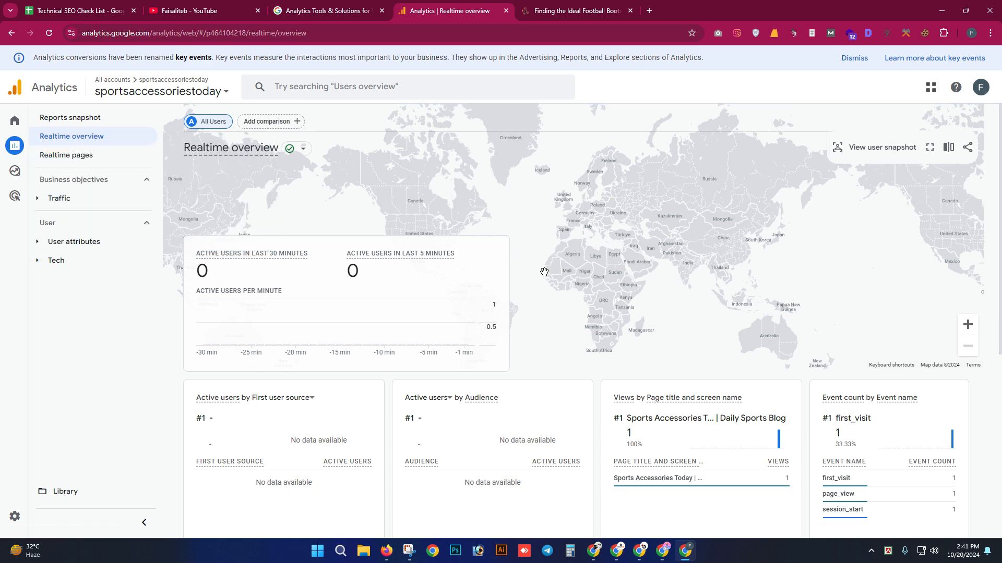
{"action": "left_click_drag", "start_coordinate": [544, 271], "coordinate": [695, 235]}
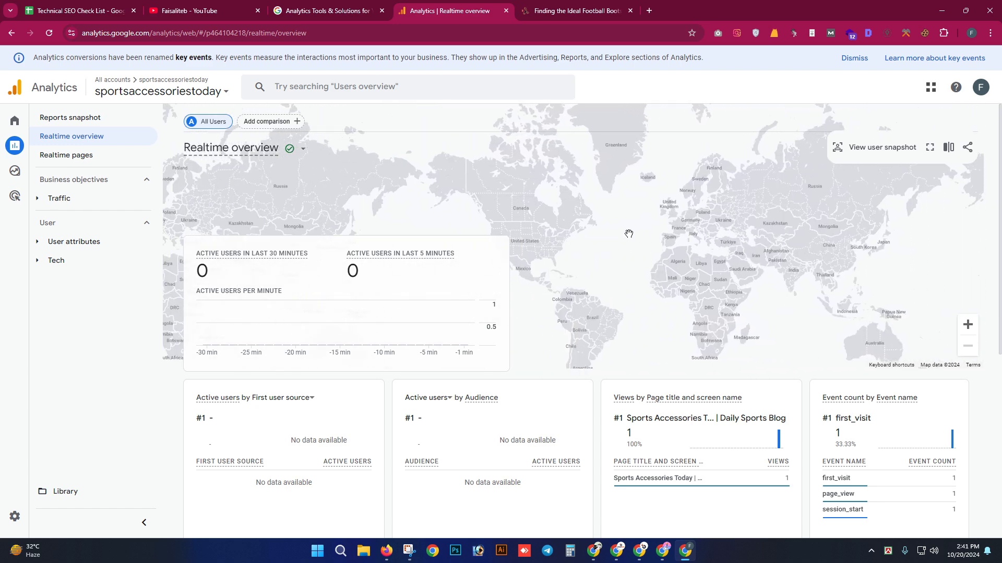
{"action": "left_click_drag", "start_coordinate": [576, 215], "coordinate": [705, 258]}
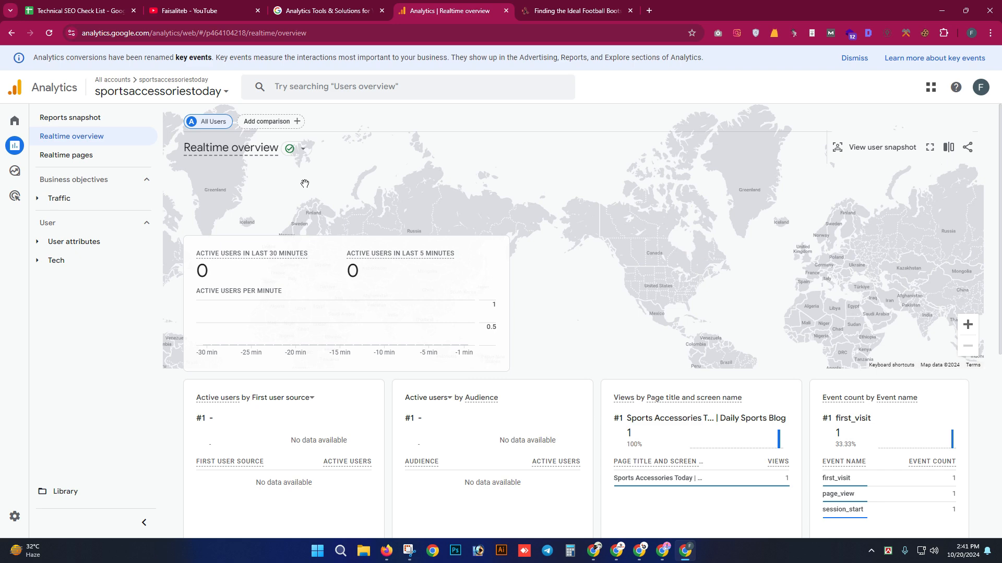
{"action": "left_click_drag", "start_coordinate": [281, 183], "coordinate": [514, 155]}
{"action": "left_click_drag", "start_coordinate": [711, 209], "coordinate": [407, 165]}
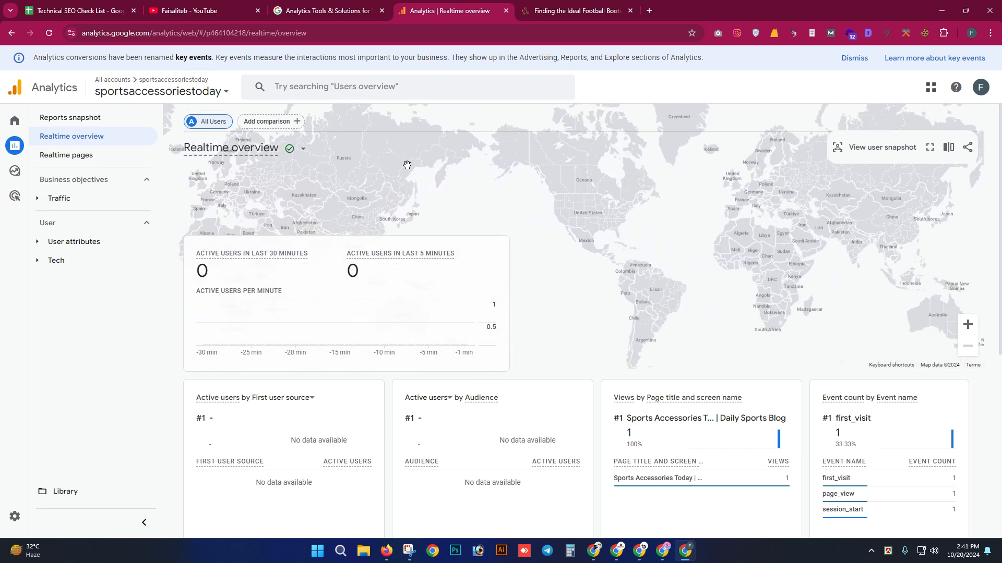